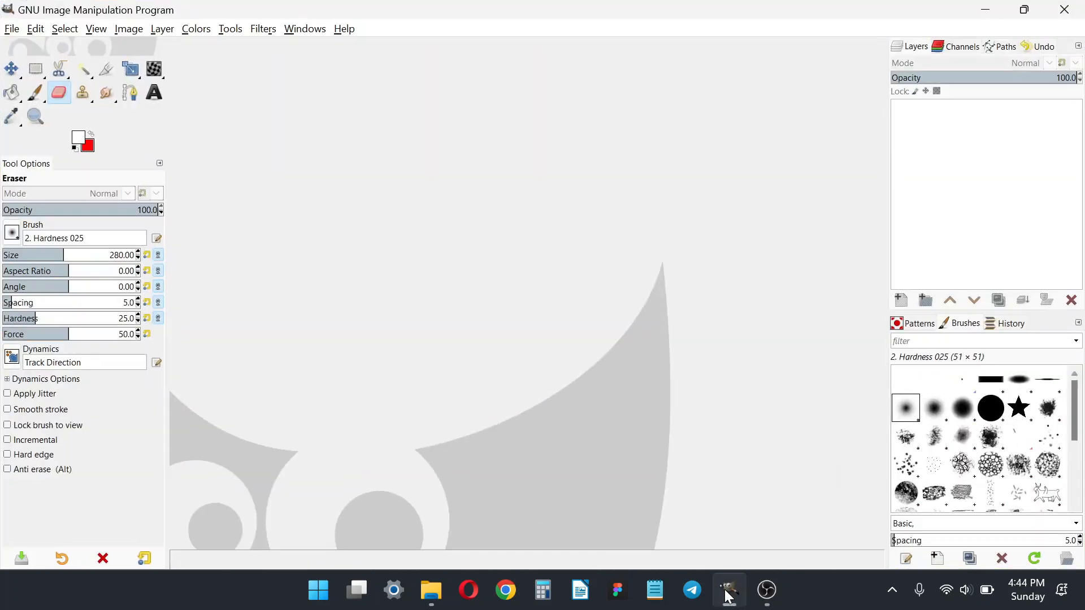
Step: Open the pexels-wallace-chuck-2287252 portrait from the Footage folder as a new image in GIMP
{"action": "left_click", "coordinate": [429, 588]}
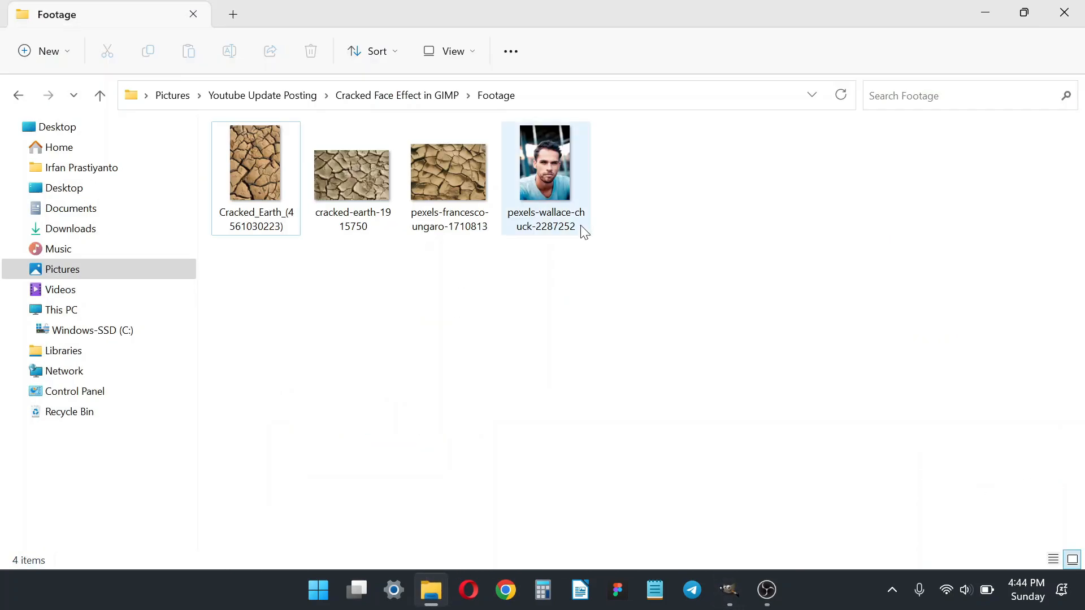
{"action": "left_click", "coordinate": [1024, 12]}
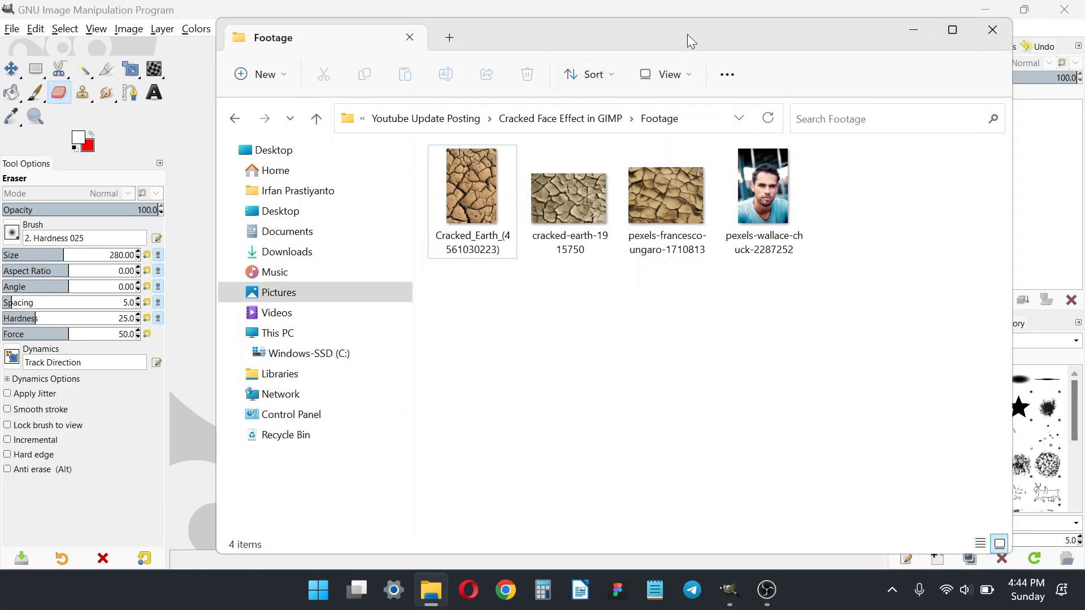
{"action": "left_click_drag", "start_coordinate": [687, 34], "coordinate": [415, 63]}
{"action": "left_click_drag", "start_coordinate": [479, 243], "coordinate": [727, 306]}
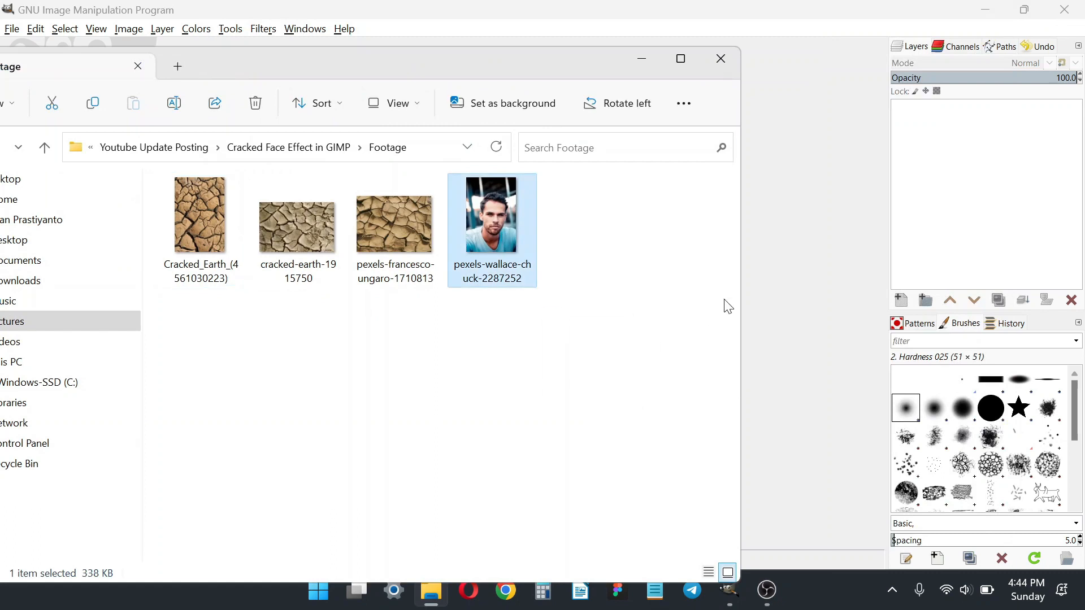
{"action": "left_click_drag", "start_coordinate": [528, 239], "coordinate": [783, 265]}
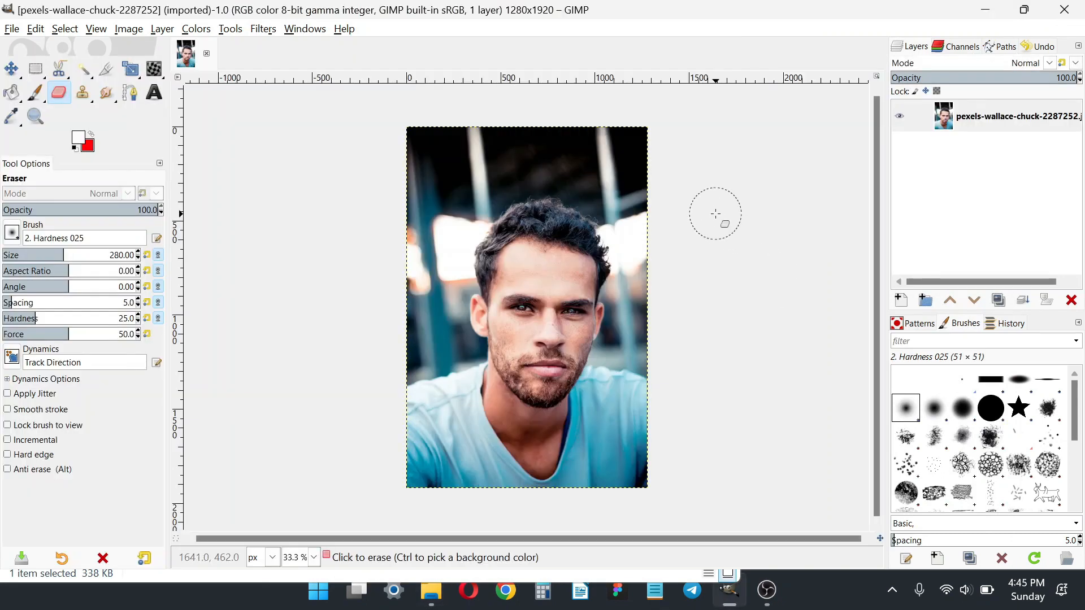
Step: Rename the portrait layer as Men-Face
{"action": "double_click", "coordinate": [1026, 116]}
{"action": "type", "text": "Men-Face"}
{"action": "key", "text": "Return"}
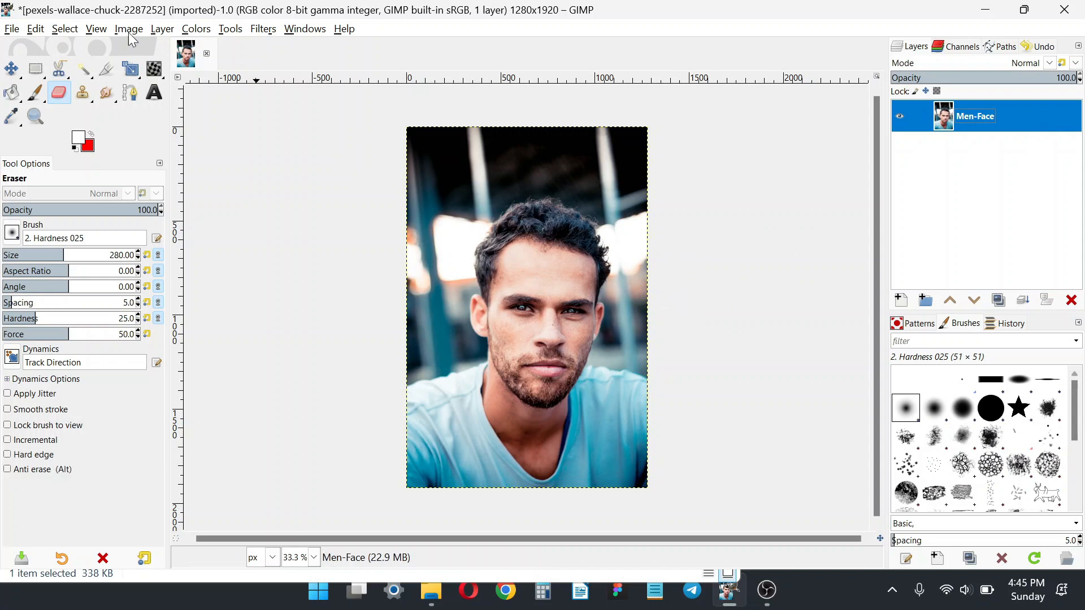
Step: Hide the scrollbars around the canvas, and toggle the rulers off and back on
{"action": "left_click", "coordinate": [89, 29]}
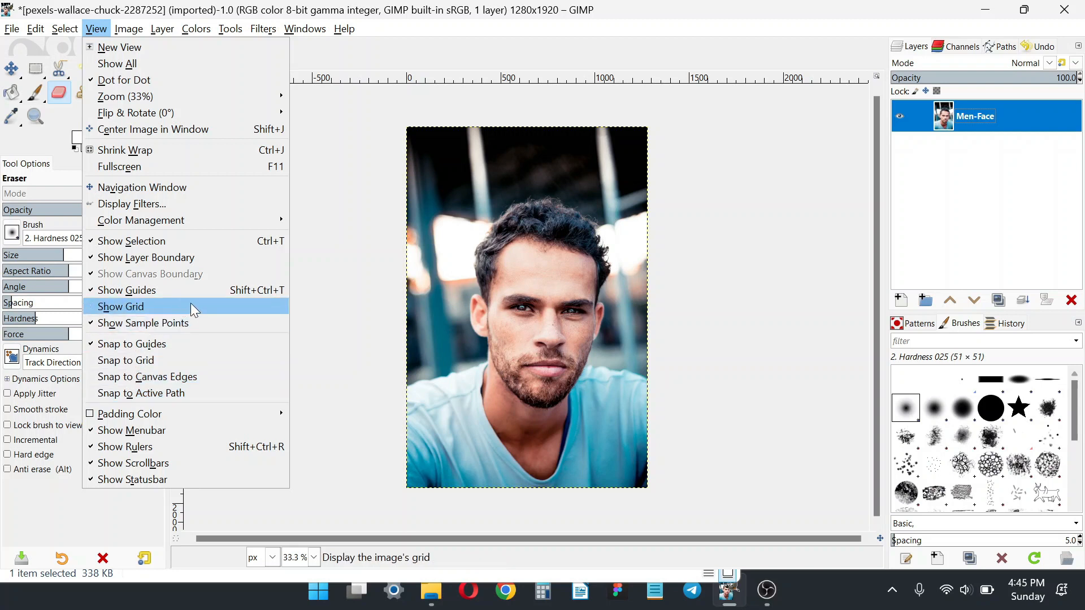
{"action": "left_click", "coordinate": [180, 447]}
{"action": "left_click", "coordinate": [97, 30]}
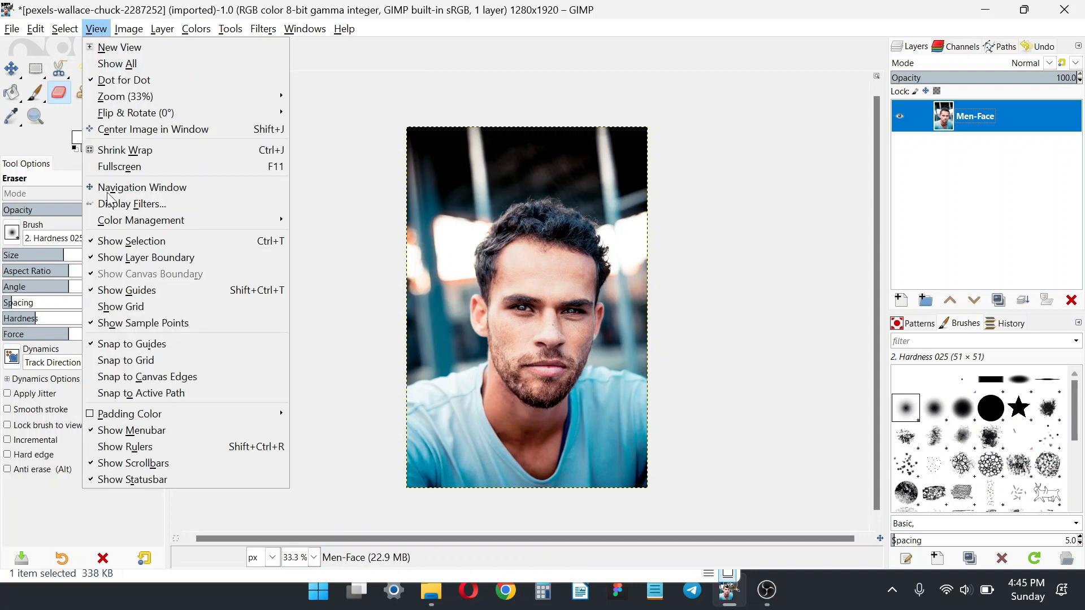
{"action": "left_click", "coordinate": [146, 464]}
{"action": "left_click", "coordinate": [96, 29]}
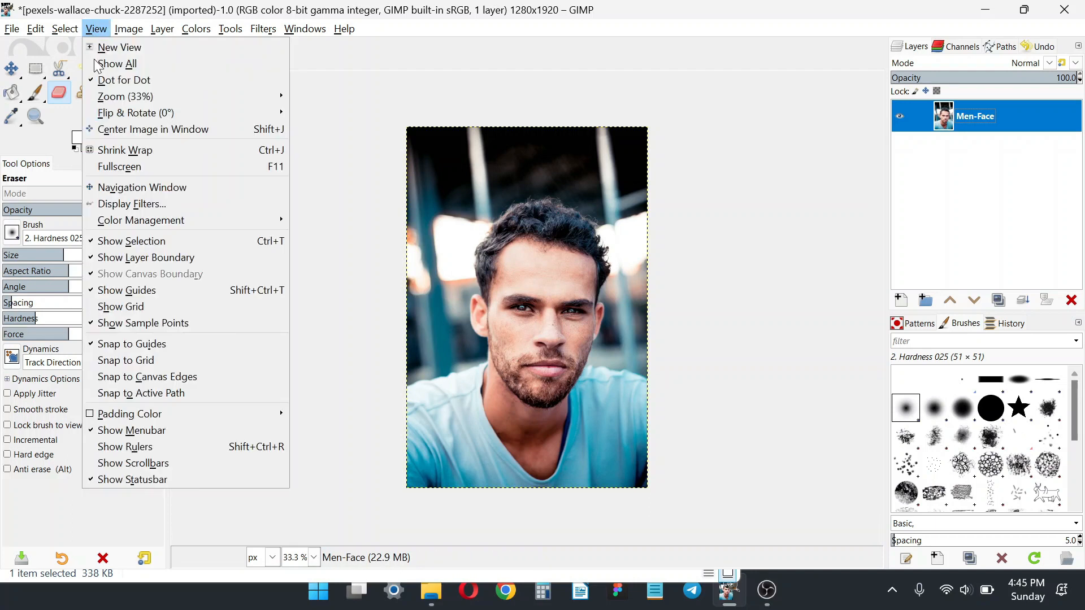
{"action": "left_click", "coordinate": [172, 447]}
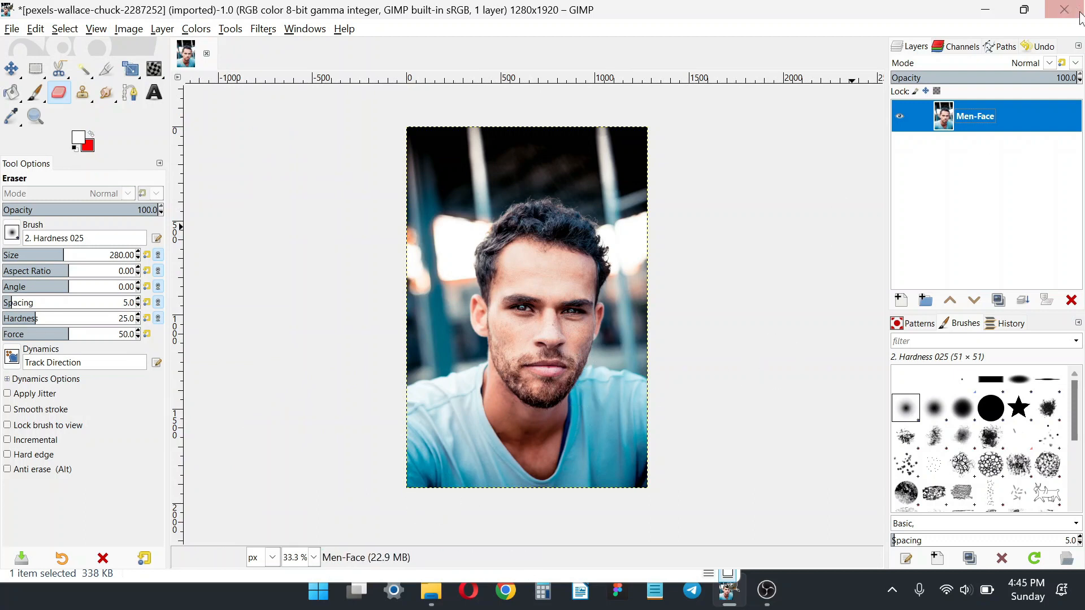
{"action": "left_click", "coordinate": [1032, 11]}
{"action": "left_click", "coordinate": [1032, 11]}
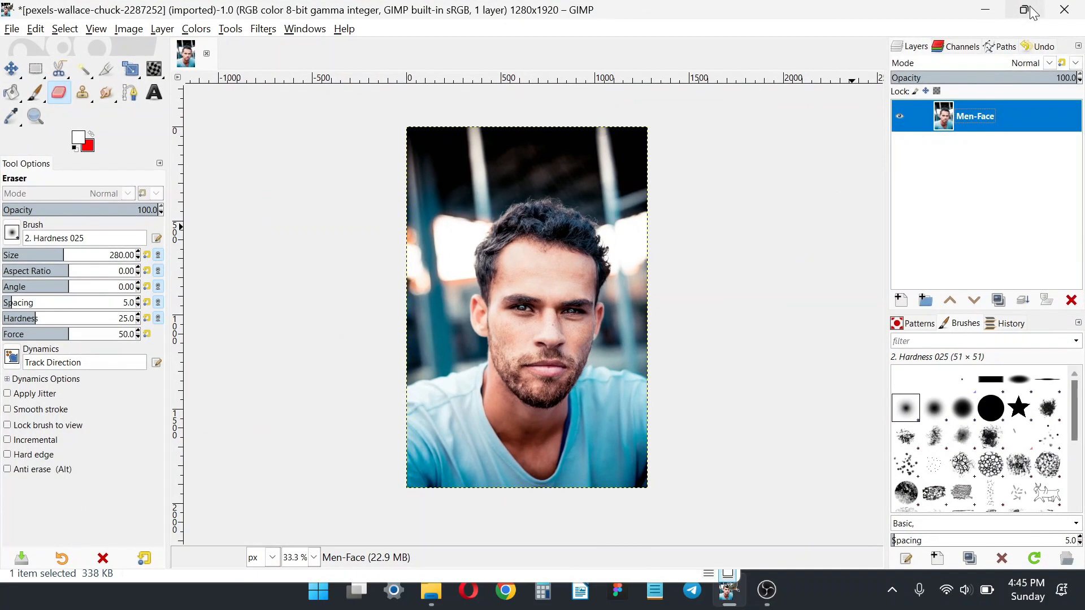
{"action": "left_click", "coordinate": [432, 595]}
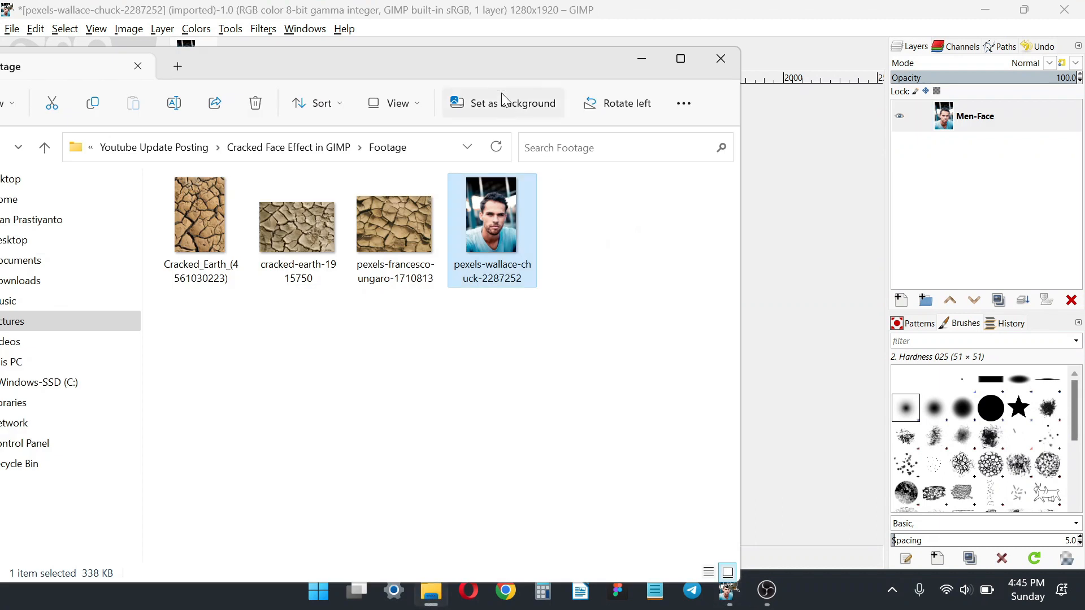
{"action": "left_click_drag", "start_coordinate": [499, 49], "coordinate": [498, 119]}
{"action": "left_click_drag", "start_coordinate": [497, 132], "coordinate": [516, 62]}
{"action": "left_click", "coordinate": [417, 237]}
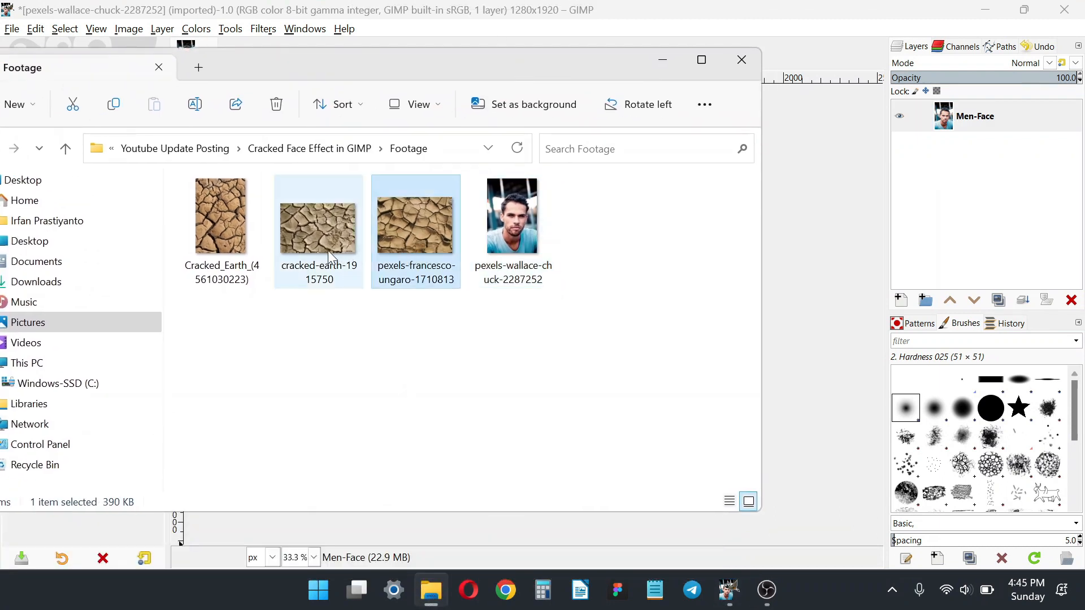
{"action": "mouse_move", "coordinate": [226, 235]}
{"action": "left_mouse_down"}
{"action": "mouse_move", "coordinate": [806, 57]}
{"action": "mouse_move", "coordinate": [805, 66]}
{"action": "mouse_move", "coordinate": [225, 229]}
{"action": "mouse_move", "coordinate": [799, 237]}
{"action": "left_mouse_up"}
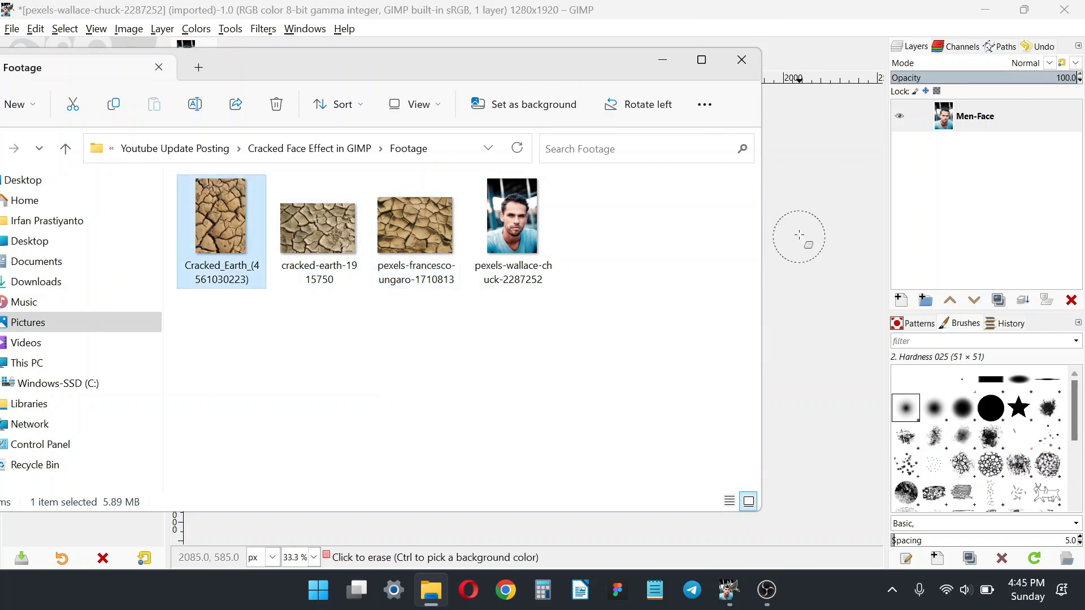
{"action": "left_click", "coordinate": [659, 60]}
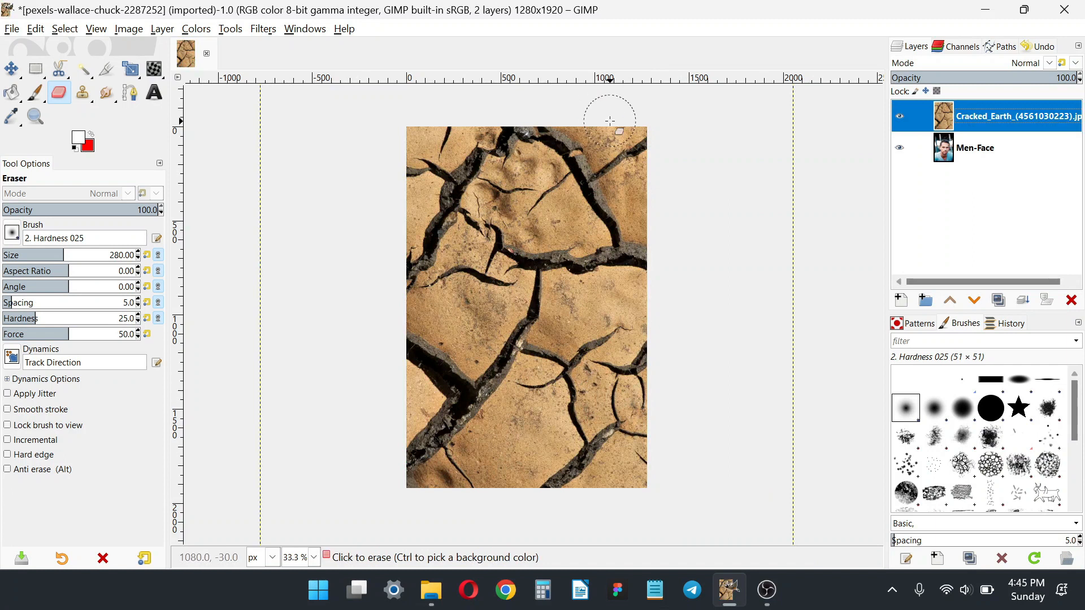
Step: Move the cracked-earth layer so that its upper-left area covers the portrait canvas
{"action": "scroll", "coordinate": [610, 121], "scroll_direction": "down", "scroll_amount": 3}
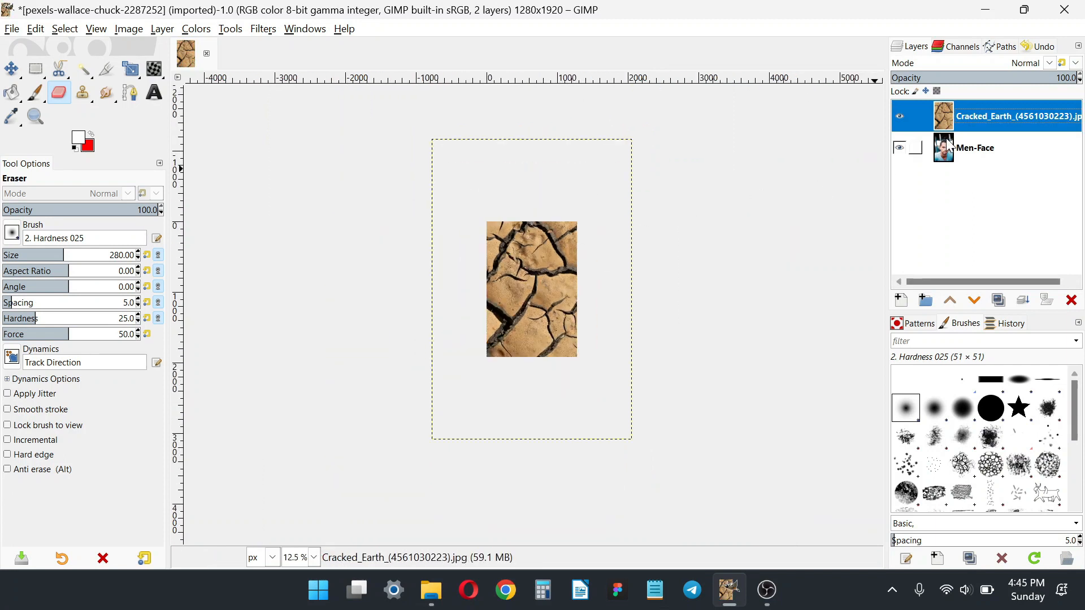
{"action": "key", "text": "m"}
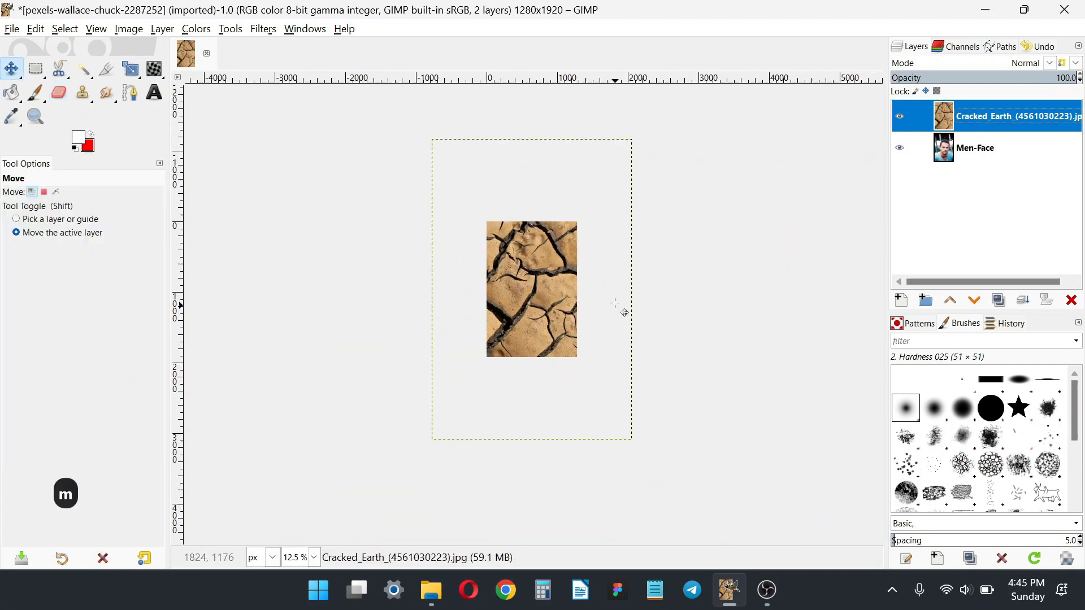
{"action": "left_click_drag", "start_coordinate": [529, 271], "coordinate": [580, 335]}
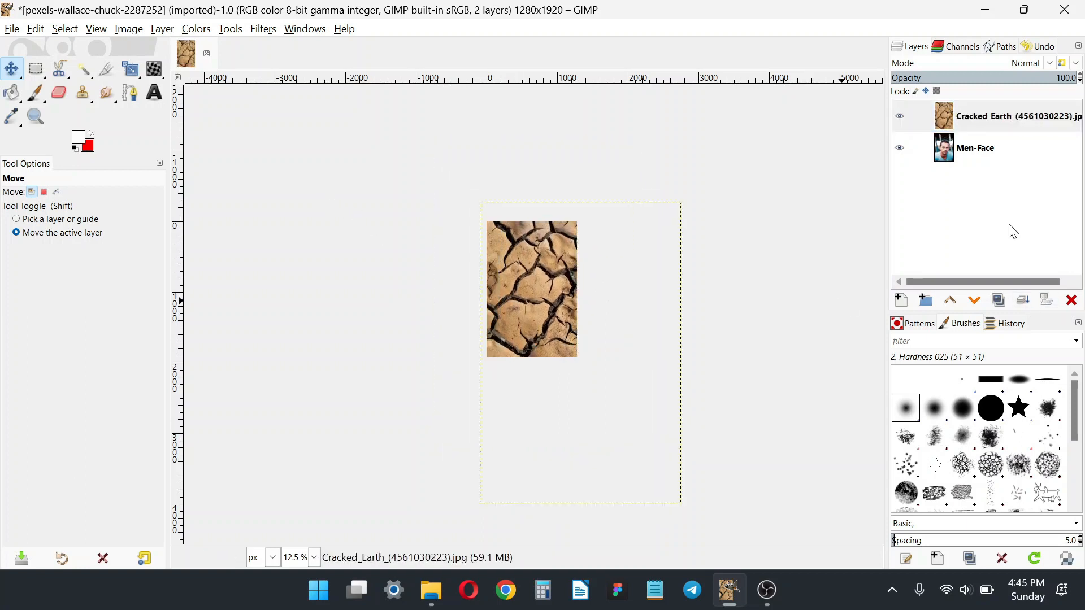
Step: Shorten the cracked-earth layer's name to Cracked
{"action": "double_click", "coordinate": [1019, 119]}
{"action": "left_click_drag", "start_coordinate": [988, 117], "coordinate": [1080, 122]}
{"action": "key", "text": "BackSpace"}
{"action": "key", "text": "BackSpace"}
{"action": "key", "text": "Return"}
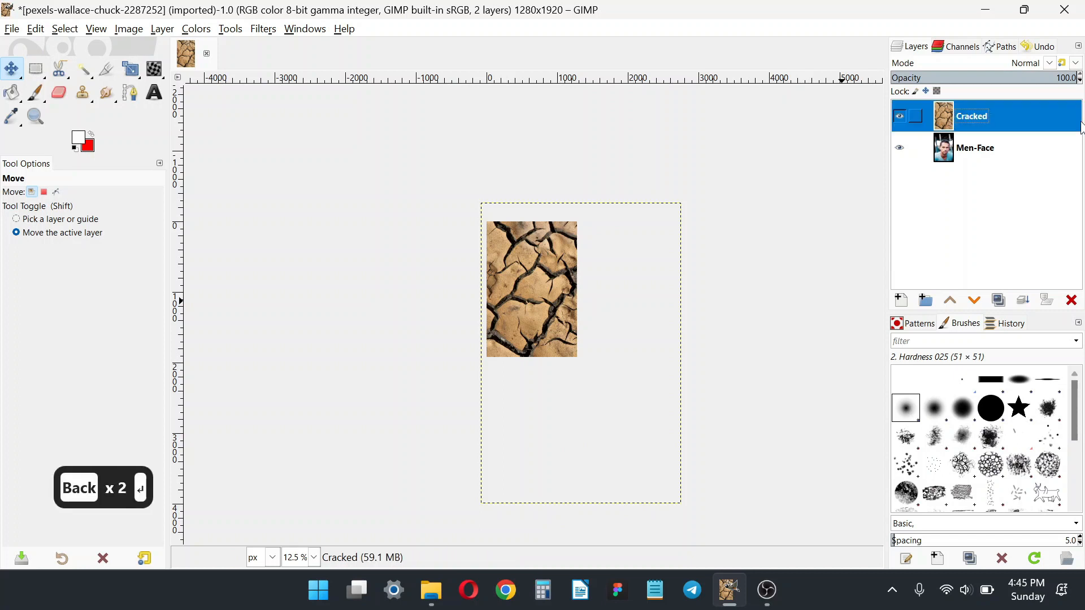
Step: Add an alpha channel to both the Men-Face layer and the Cracked layer
{"action": "left_click", "coordinate": [980, 149]}
{"action": "right_click", "coordinate": [980, 151]}
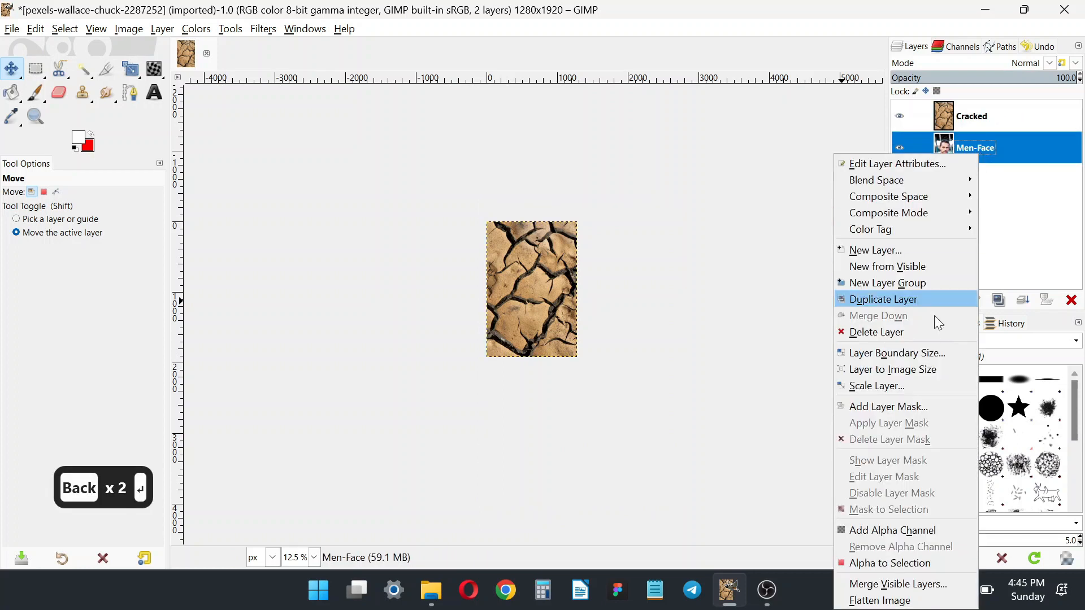
{"action": "left_click", "coordinate": [899, 529]}
{"action": "right_click", "coordinate": [1002, 112]}
{"action": "left_click", "coordinate": [916, 487]}
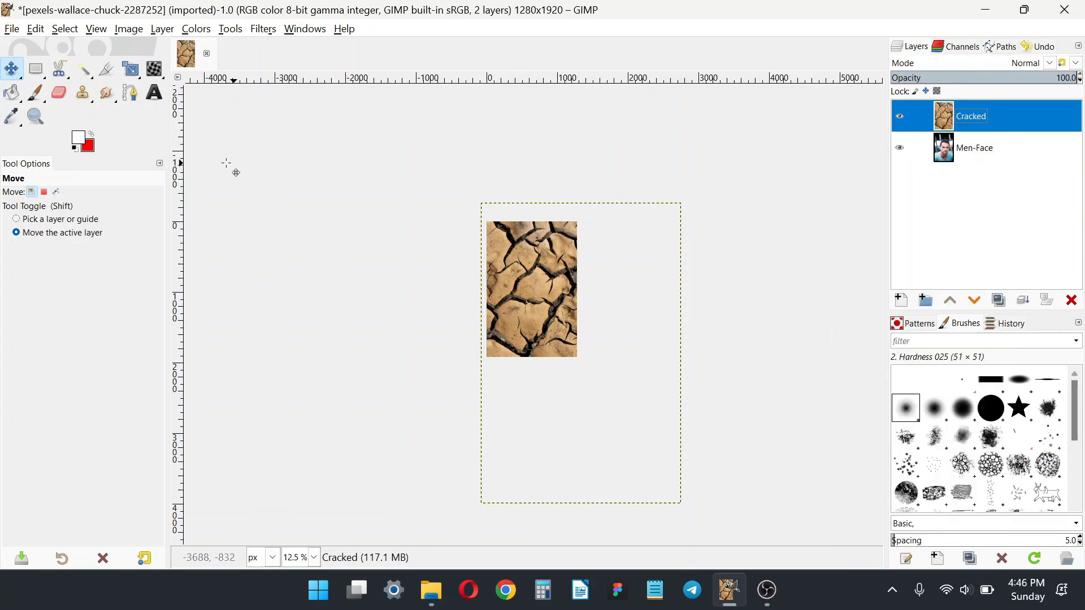
Step: Scale the Cracked layer down proportionally to about 1181 × 1775 px over the portrait with the Scale tool
{"action": "right_click", "coordinate": [129, 76]}
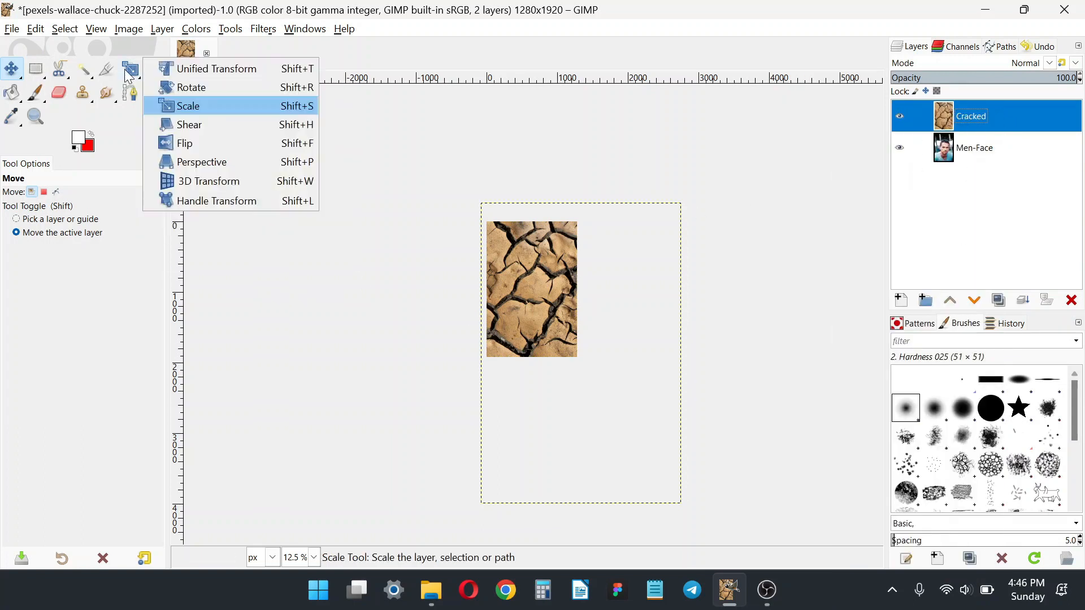
{"action": "left_click", "coordinate": [210, 107]}
{"action": "left_click_drag", "start_coordinate": [522, 304], "coordinate": [582, 341]}
{"action": "scroll", "coordinate": [528, 303], "scroll_direction": "up", "scroll_amount": 3}
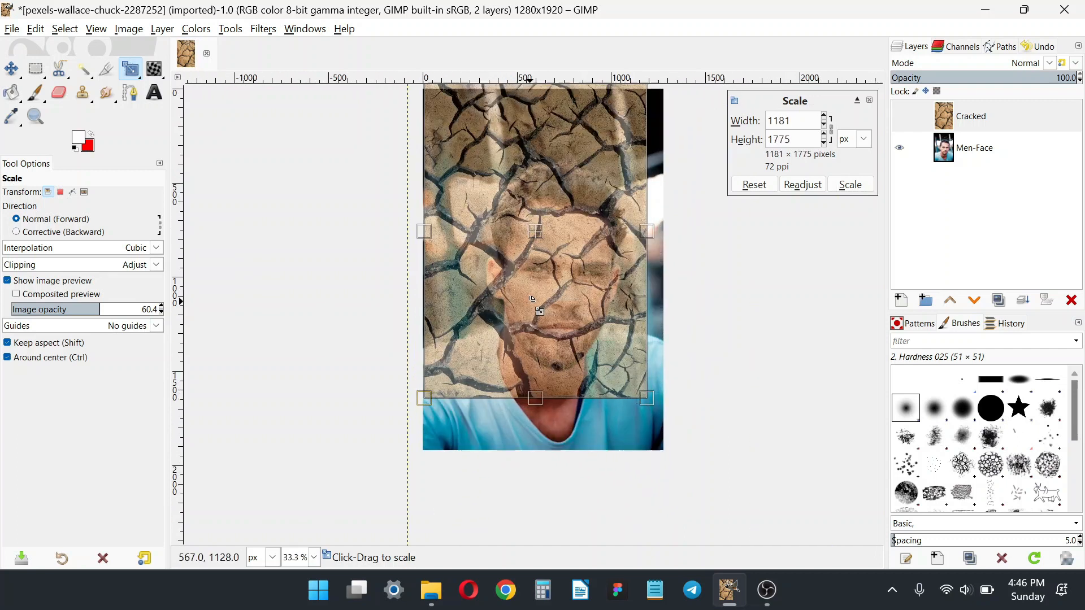
{"action": "scroll", "coordinate": [532, 298], "scroll_direction": "up", "scroll_amount": 1}
{"action": "scroll", "coordinate": [469, 252], "scroll_direction": "down", "scroll_amount": 1}
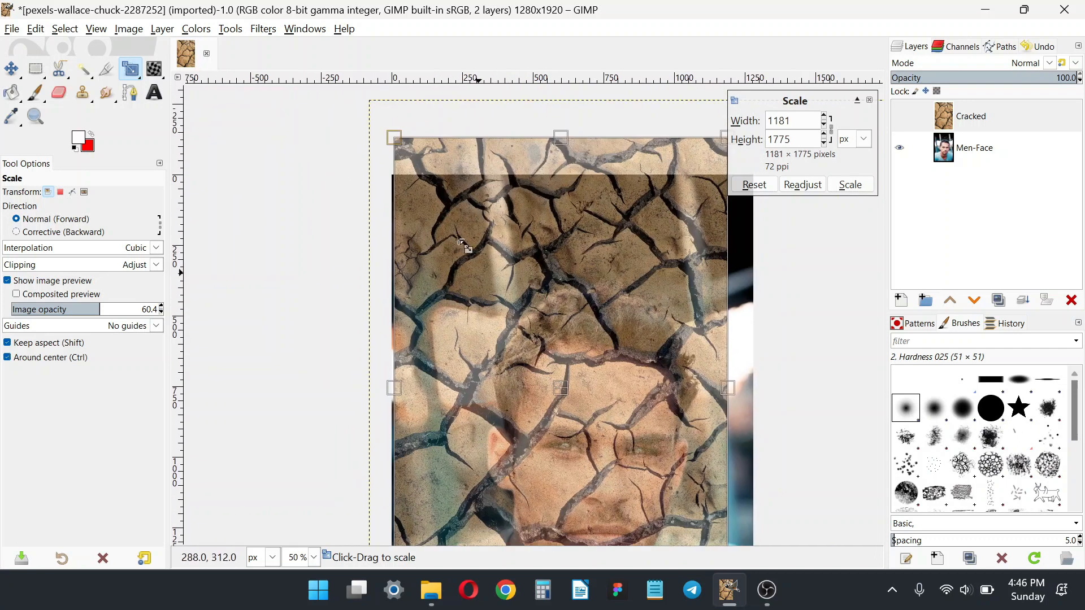
Step: Reduce the Cracked layer's scale preview to about 758 × 1139 px so that it frames the man's head
{"action": "left_click_drag", "start_coordinate": [426, 180], "coordinate": [455, 282]}
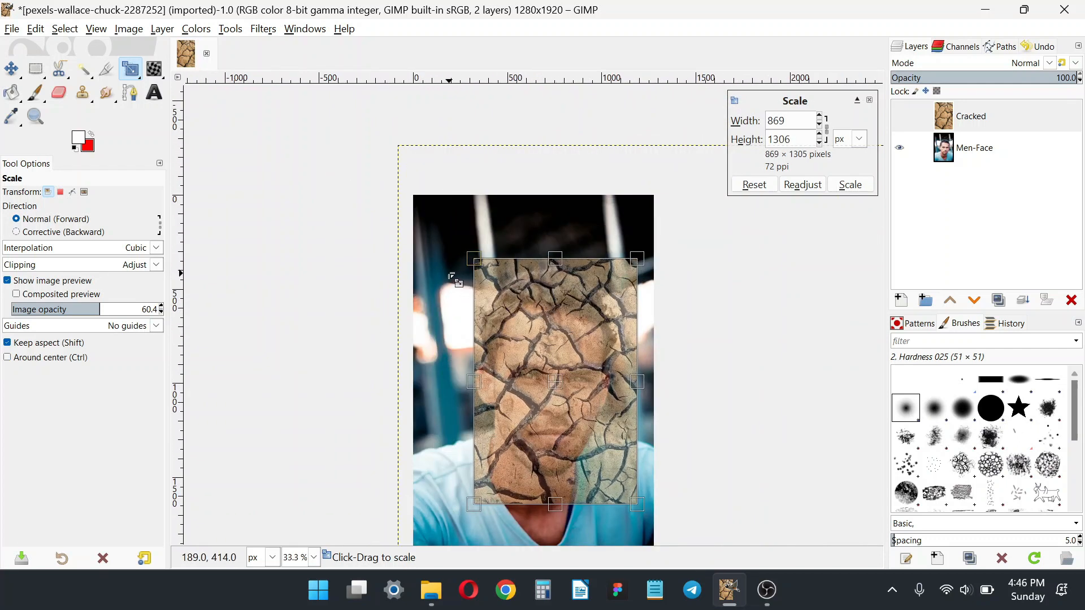
{"action": "scroll", "coordinate": [562, 438], "scroll_direction": "up", "scroll_amount": 1}
{"action": "left_click_drag", "start_coordinate": [665, 458], "coordinate": [631, 424]}
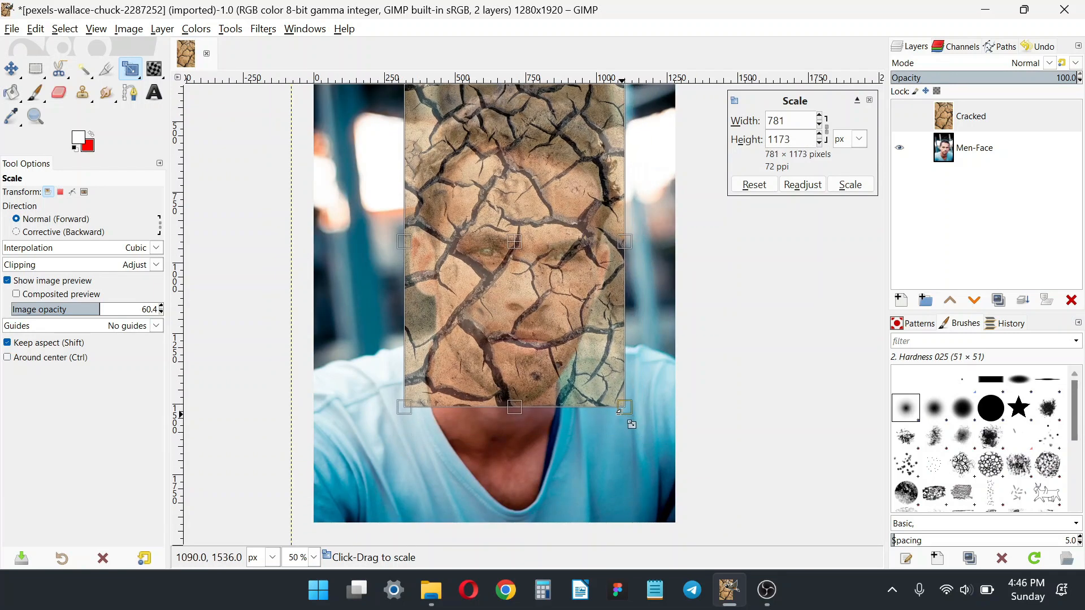
{"action": "scroll", "coordinate": [544, 264], "scroll_direction": "up", "scroll_amount": 3}
{"action": "left_click_drag", "start_coordinate": [413, 172], "coordinate": [417, 185]}
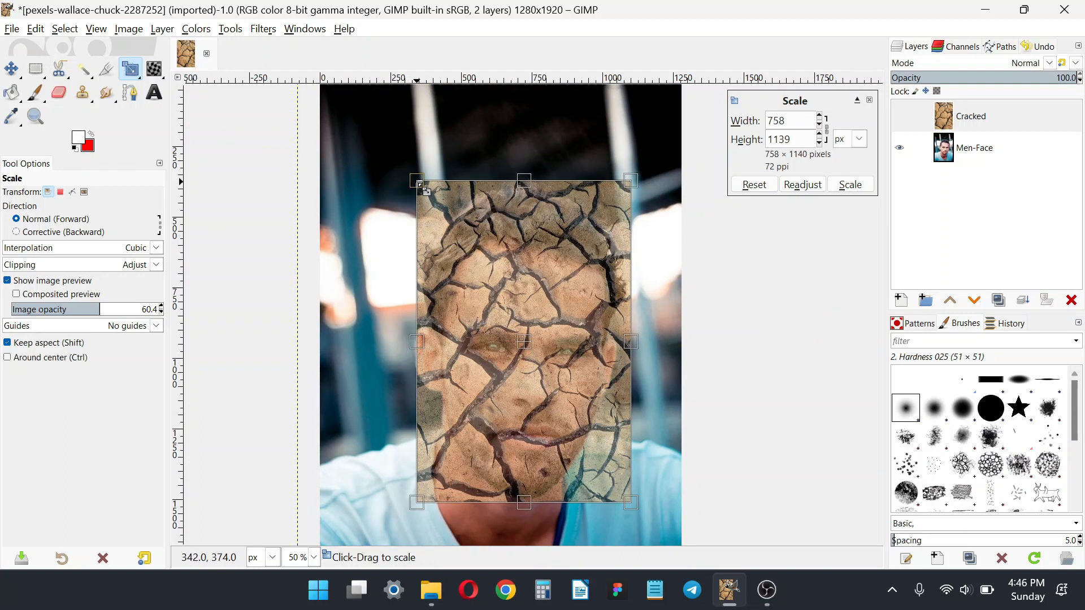
Step: Shift the scale preview down over the face, reduce it to about 738 × 1109 px and apply the scaling
{"action": "left_click_drag", "start_coordinate": [537, 354], "coordinate": [524, 402]}
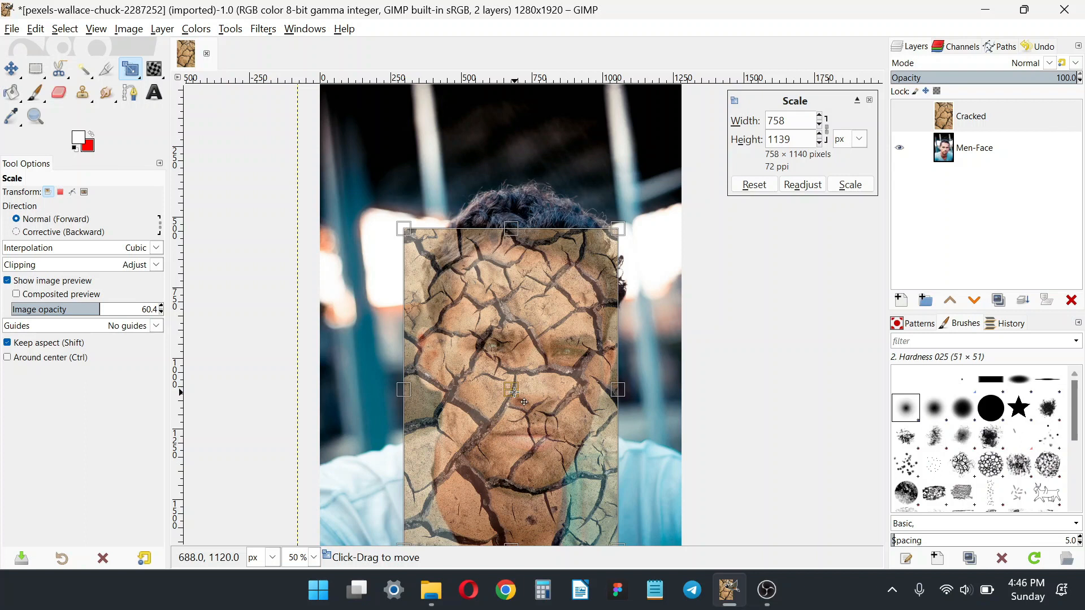
{"action": "scroll", "coordinate": [514, 404], "scroll_direction": "down", "scroll_amount": 3}
{"action": "left_click_drag", "start_coordinate": [424, 480], "coordinate": [429, 473]}
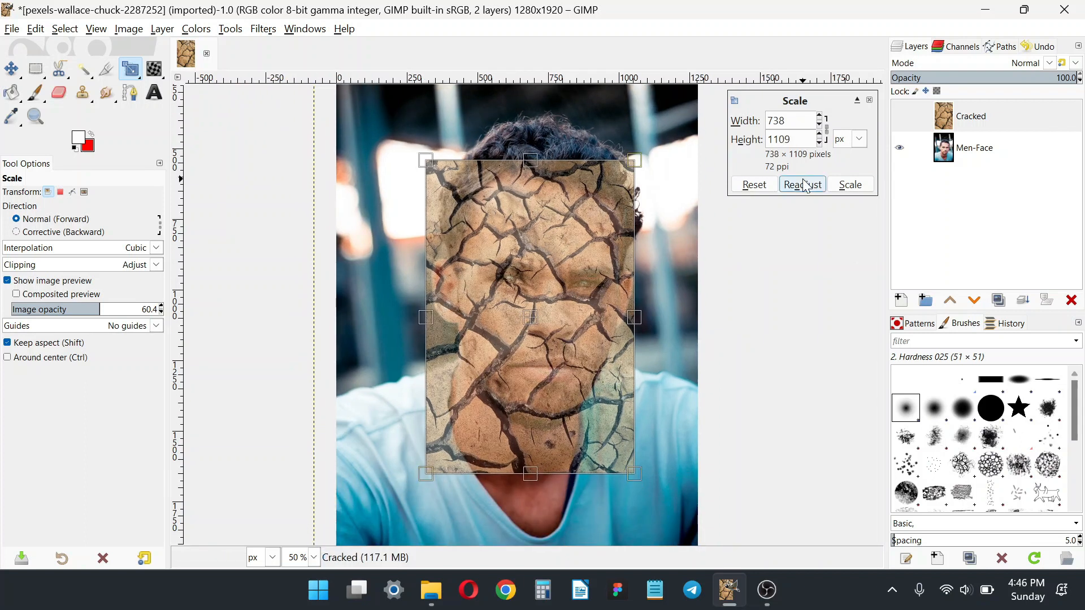
{"action": "left_click", "coordinate": [852, 187]}
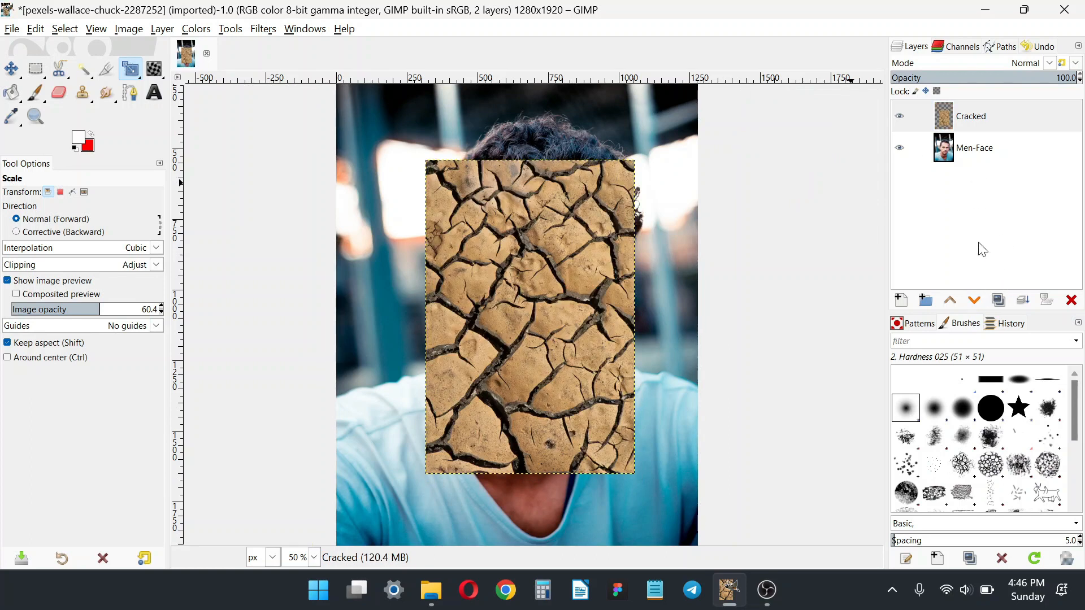
Step: Set the Cracked layer's blend mode to Multiply
{"action": "left_click", "coordinate": [989, 112]}
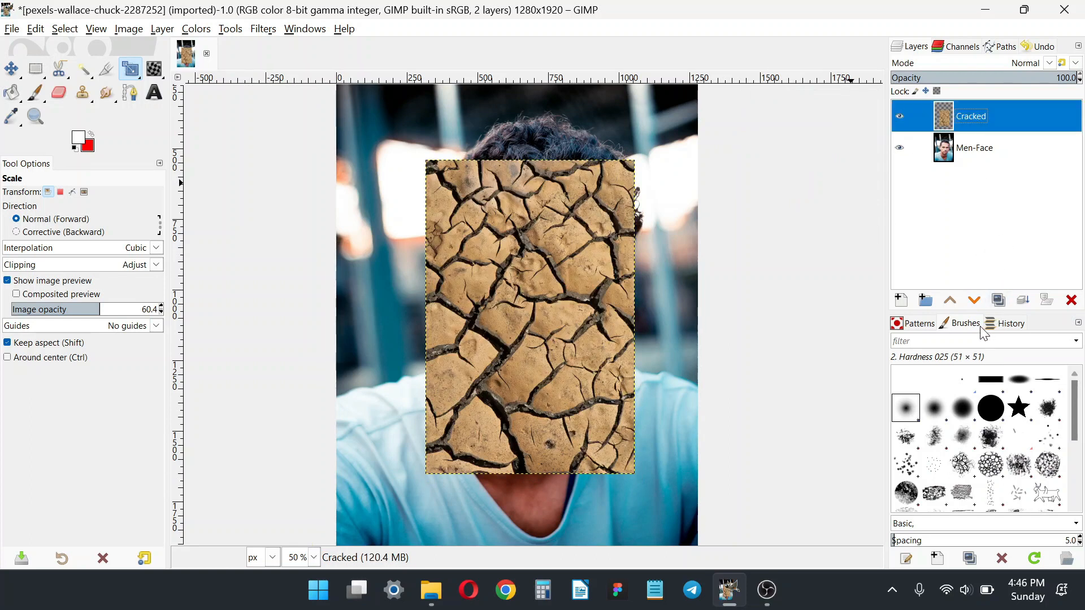
{"action": "left_click_drag", "start_coordinate": [515, 306], "coordinate": [523, 332]}
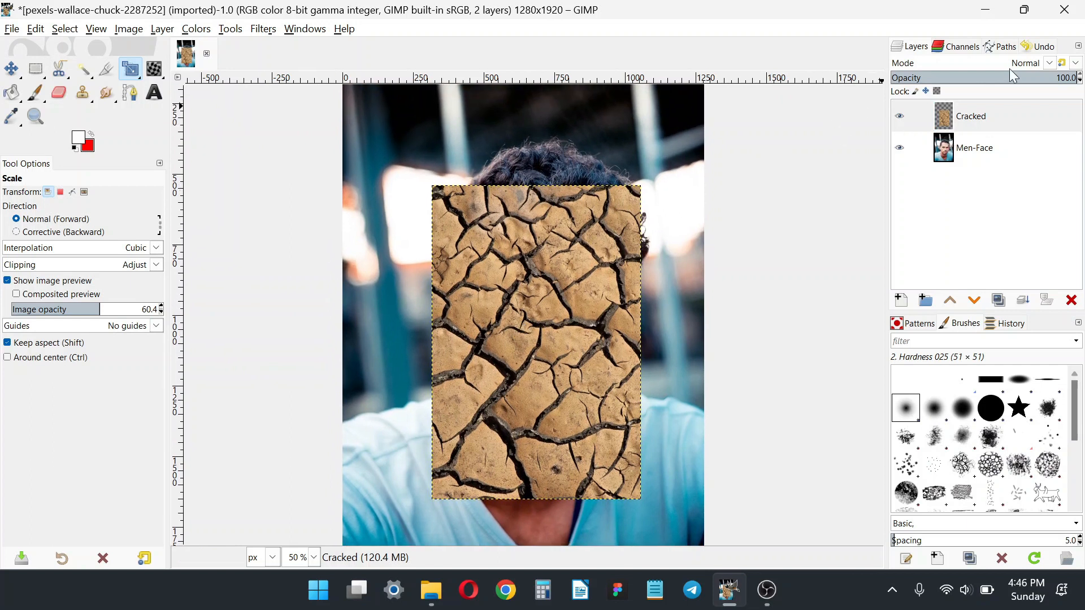
{"action": "left_click", "coordinate": [1007, 118]}
{"action": "left_click", "coordinate": [995, 152]}
{"action": "left_click", "coordinate": [1009, 116]}
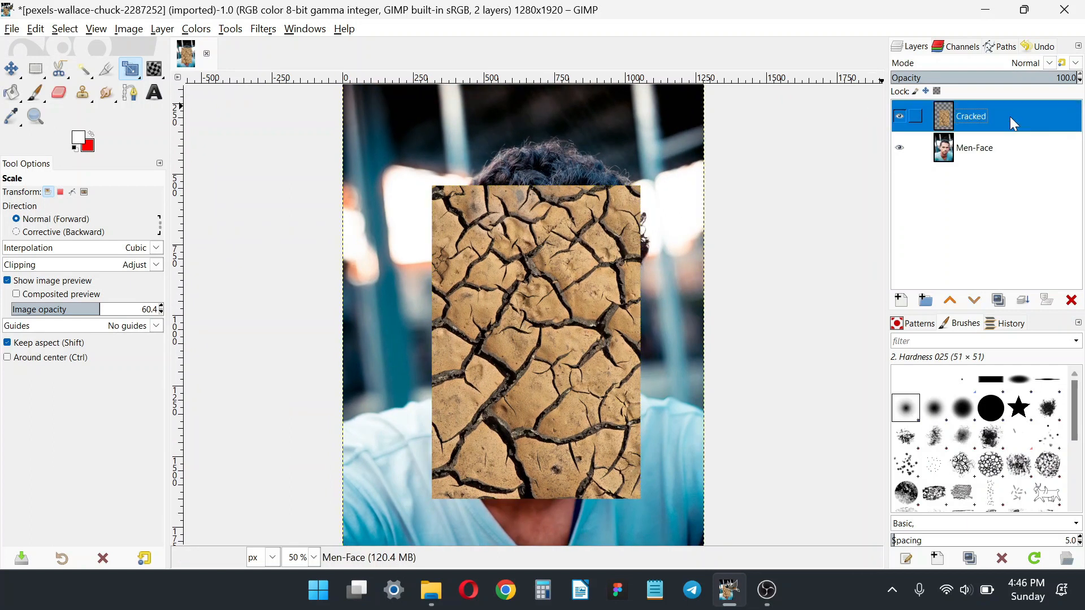
{"action": "left_click", "coordinate": [1001, 145]}
{"action": "left_click", "coordinate": [1015, 117]}
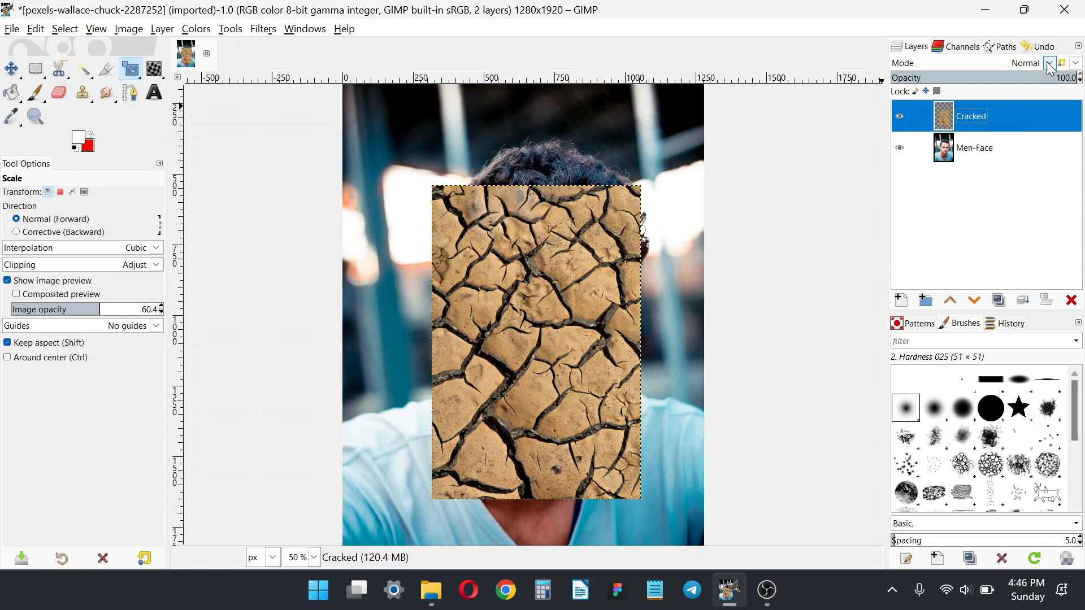
{"action": "left_click", "coordinate": [1049, 63]}
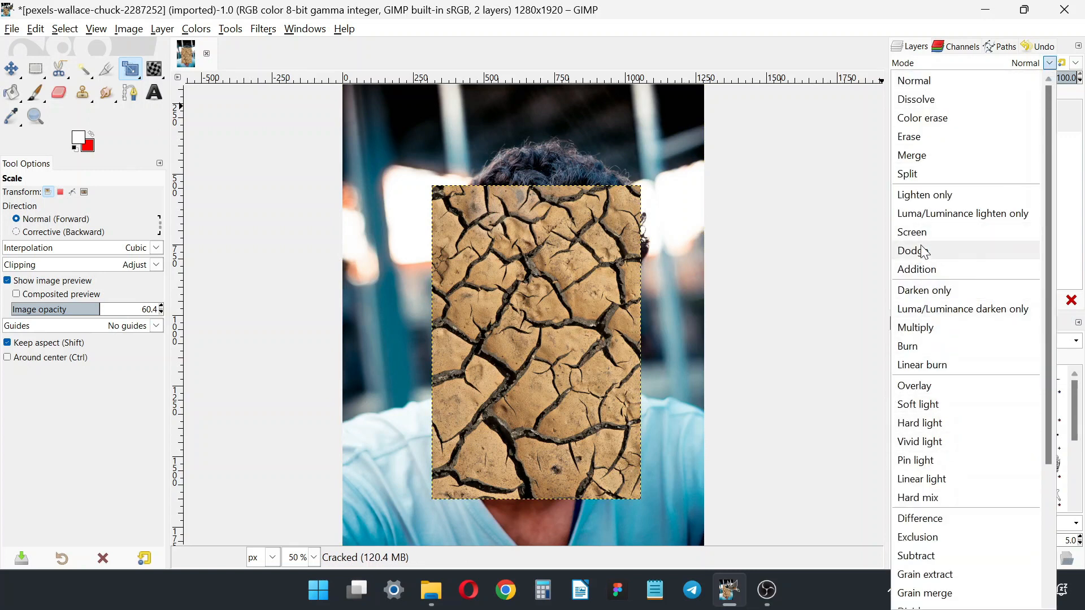
{"action": "left_click", "coordinate": [929, 329]}
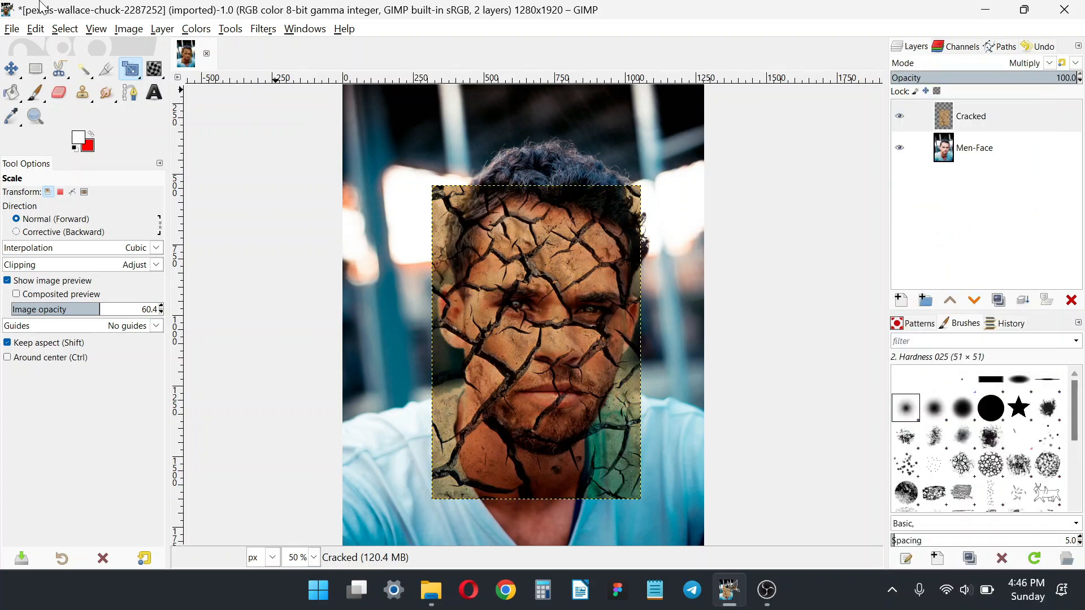
Step: Expand the Cracked layer's boundary to the image size and reduce its saturation scale to 0.000
{"action": "left_click", "coordinate": [164, 30]}
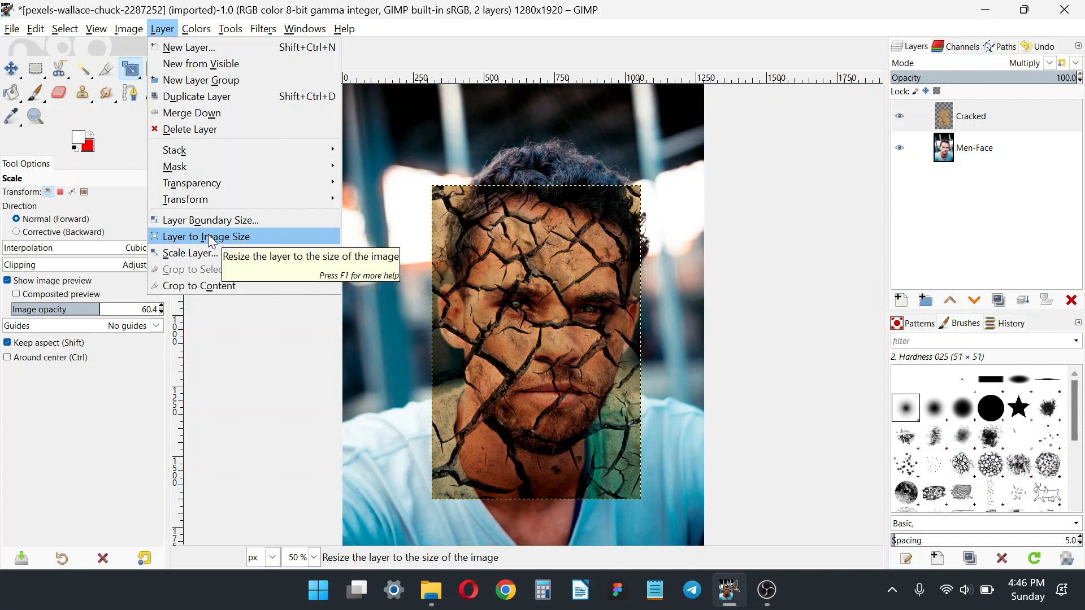
{"action": "left_click", "coordinate": [209, 237]}
{"action": "left_click", "coordinate": [163, 30]}
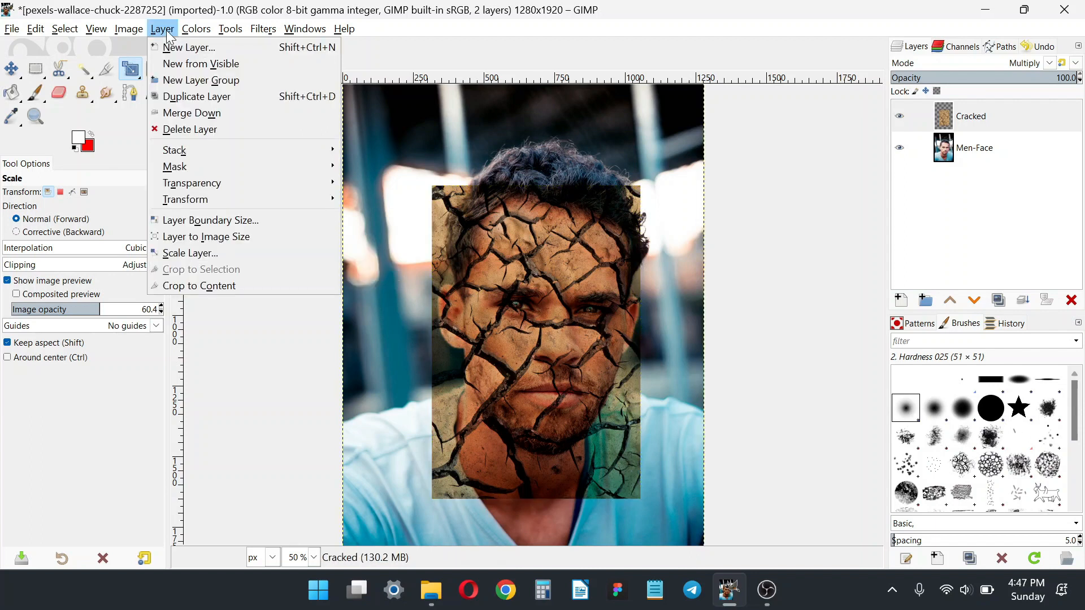
{"action": "mouse_move", "coordinate": [196, 29]}
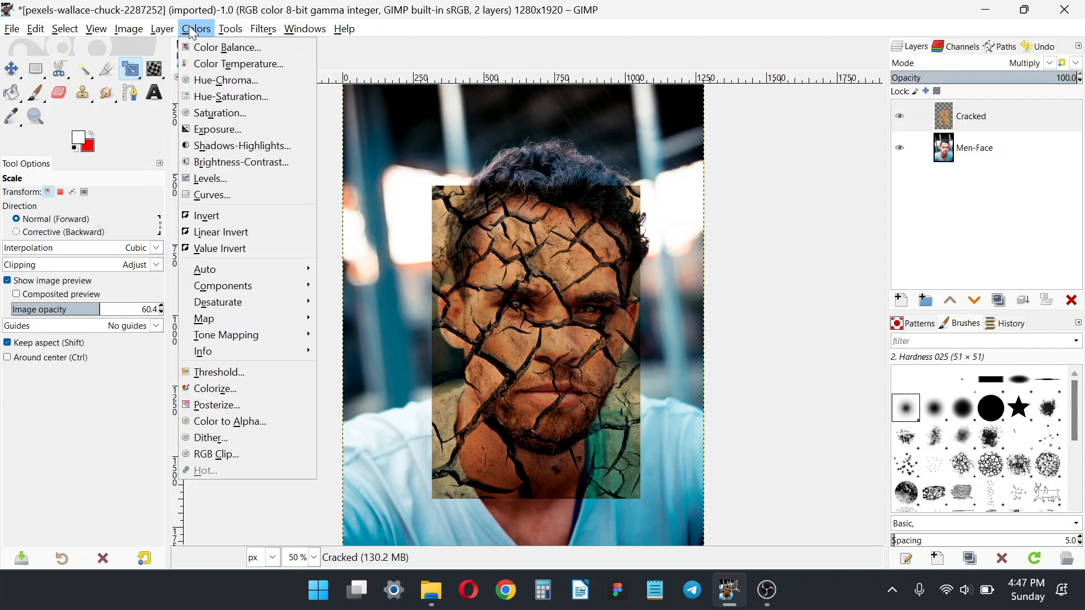
{"action": "left_click", "coordinate": [228, 117]}
{"action": "left_click_drag", "start_coordinate": [429, 96], "coordinate": [279, 120]}
{"action": "left_click_drag", "start_coordinate": [284, 202], "coordinate": [3, 172]}
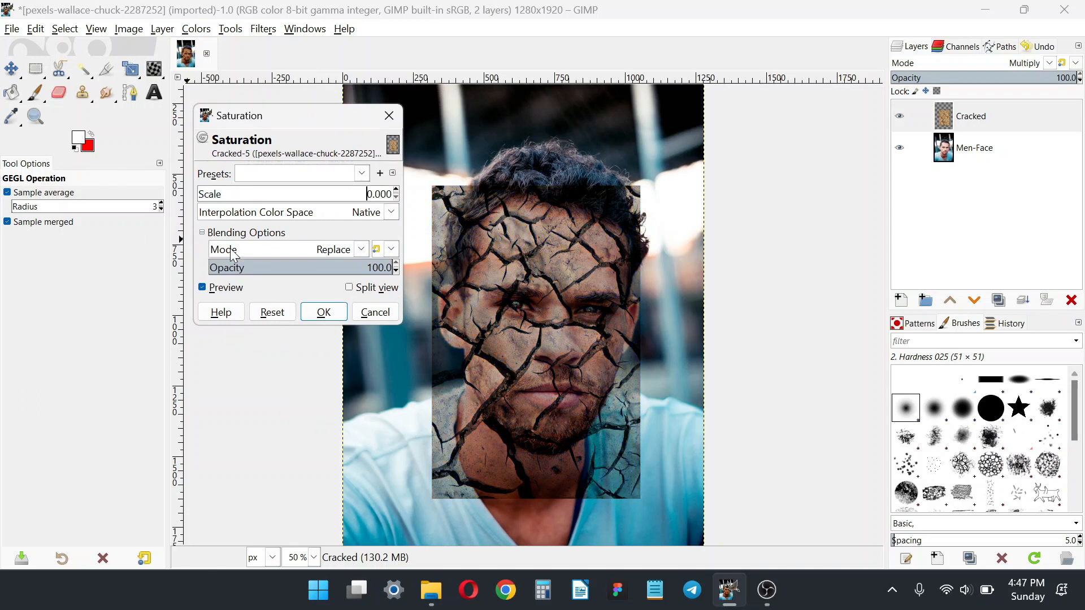
{"action": "left_click", "coordinate": [332, 309]}
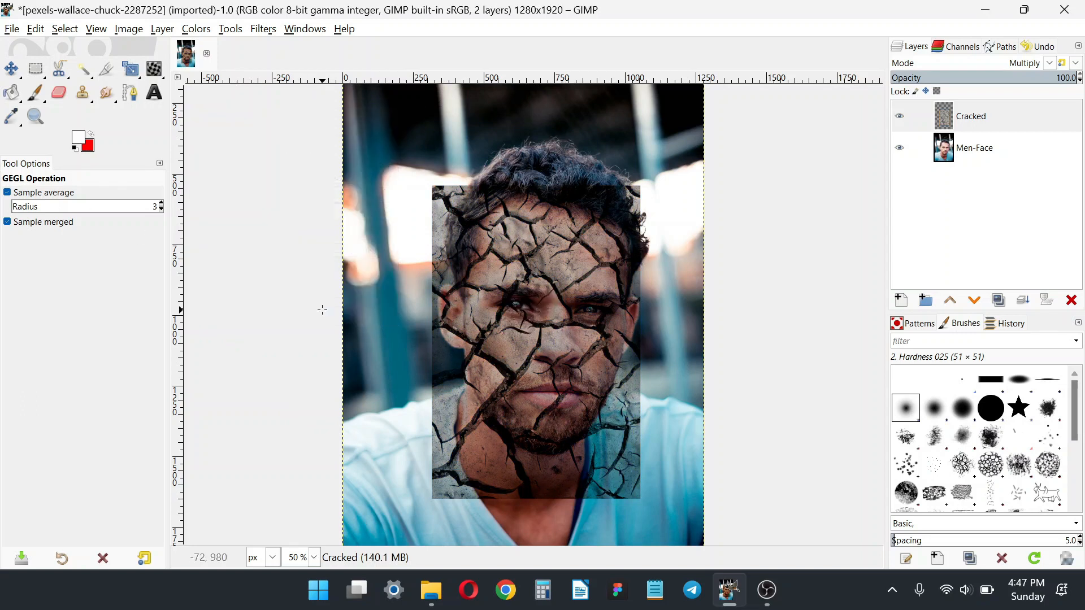
Step: Apply a Levels adjustment to the Cracked layer with the input white point at 149 and gamma at 1.26
{"action": "left_click", "coordinate": [204, 31]}
{"action": "left_click", "coordinate": [208, 176]}
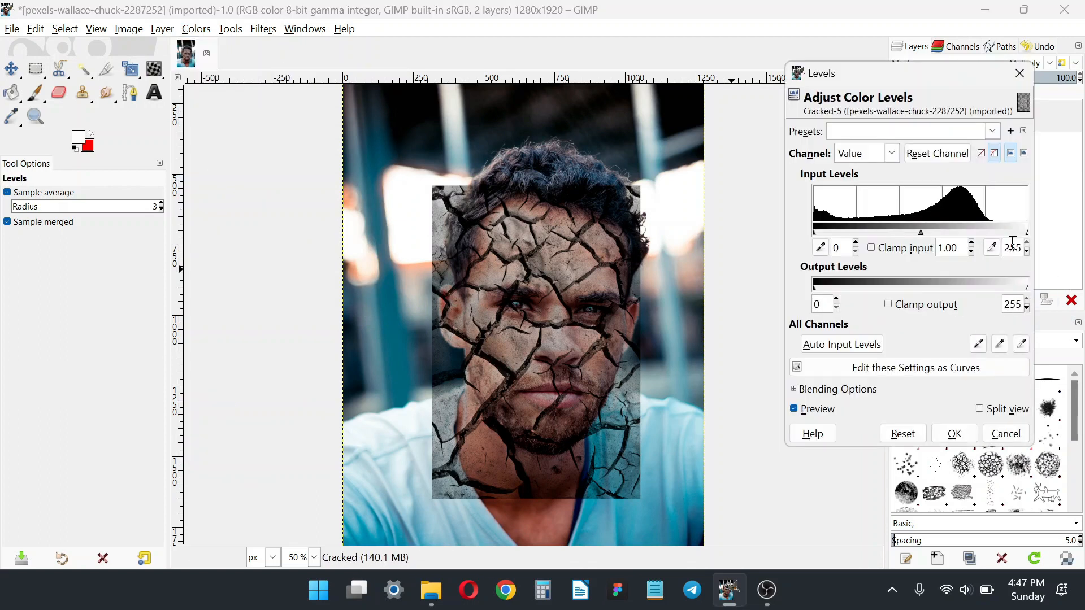
{"action": "left_click_drag", "start_coordinate": [1024, 232], "coordinate": [971, 236]}
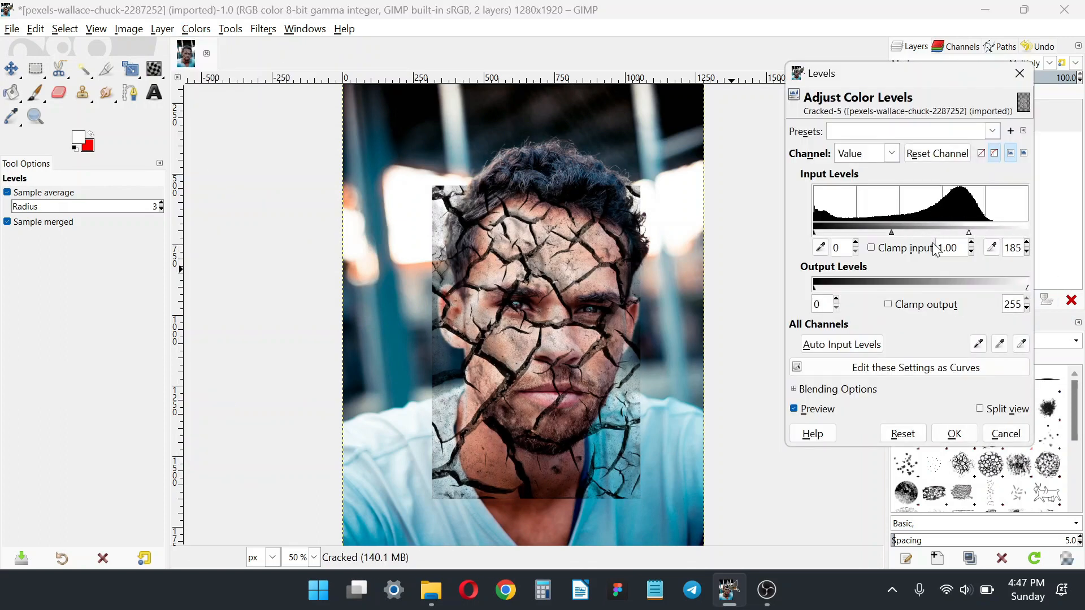
{"action": "left_click_drag", "start_coordinate": [884, 237], "coordinate": [886, 240]}
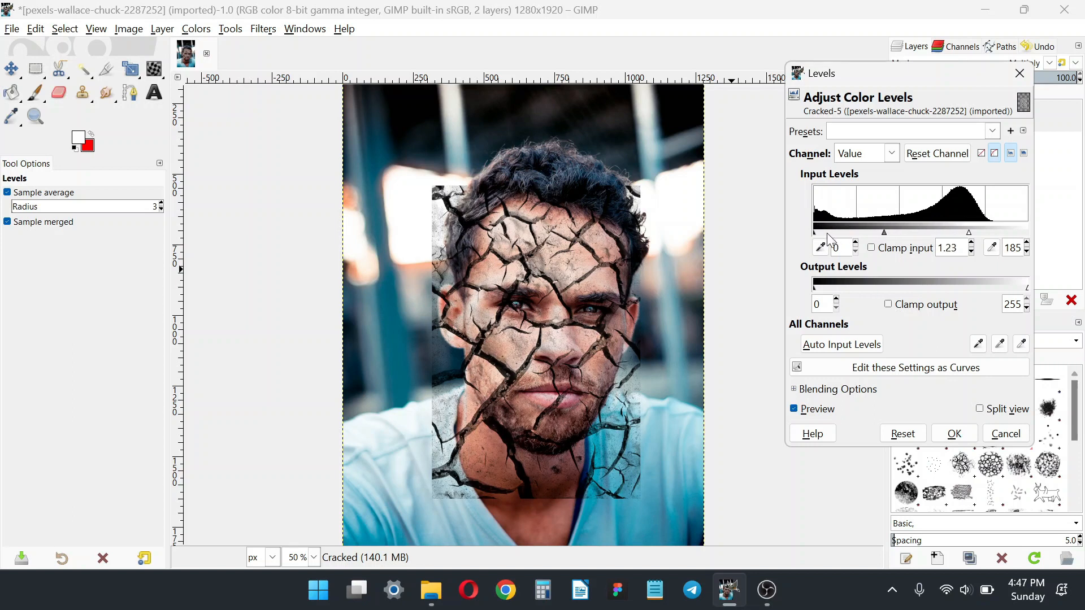
{"action": "left_click_drag", "start_coordinate": [964, 233], "coordinate": [940, 243]}
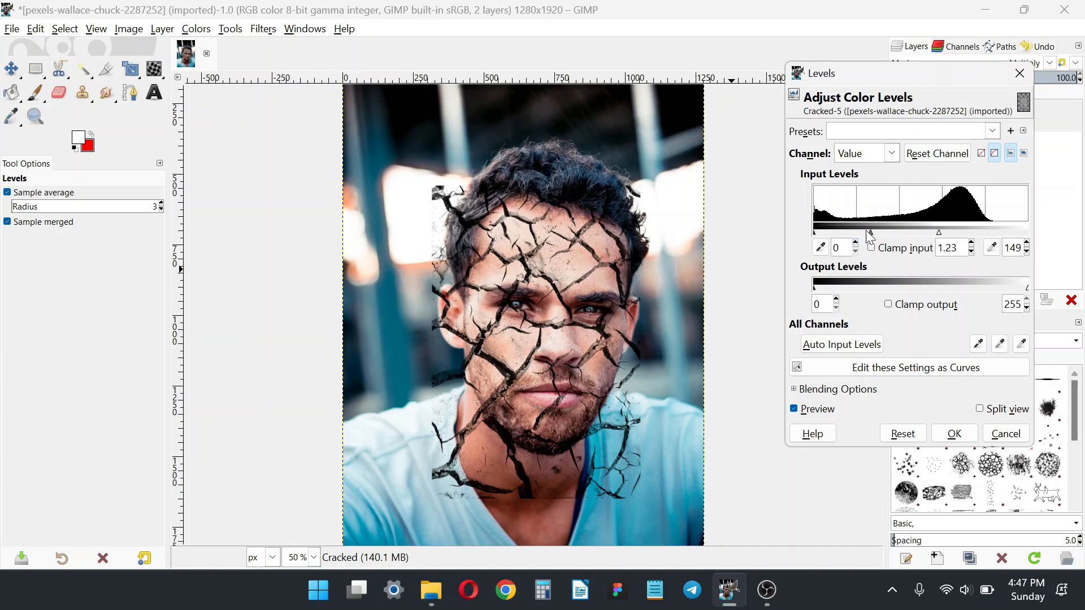
{"action": "mouse_move", "coordinate": [872, 236]}
{"action": "left_mouse_down"}
{"action": "mouse_move", "coordinate": [850, 235]}
{"action": "mouse_move", "coordinate": [874, 240]}
{"action": "left_mouse_up"}
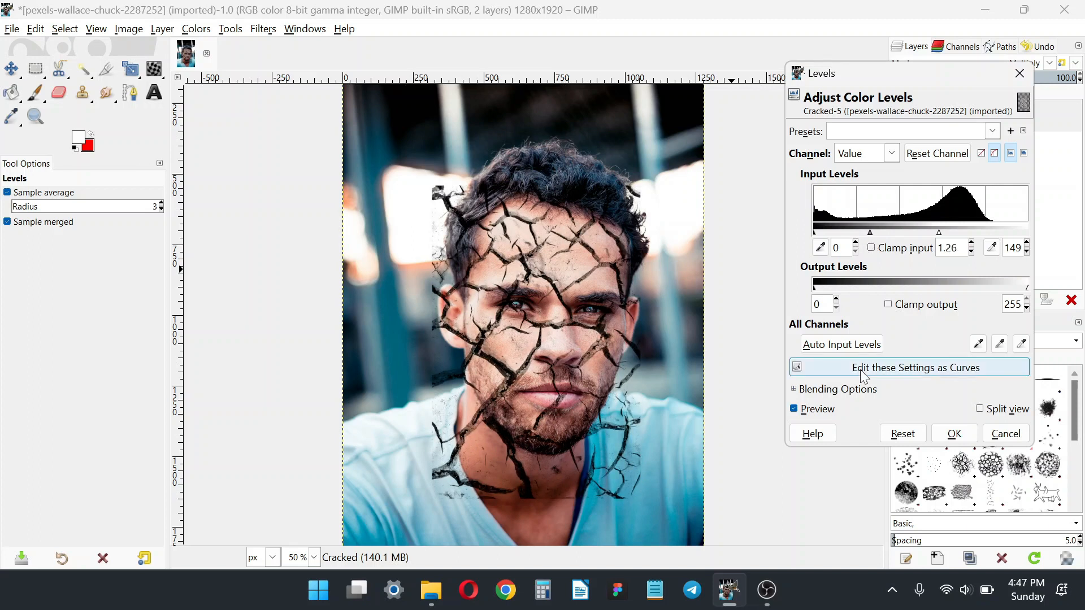
{"action": "left_click", "coordinate": [955, 434]}
Step: Set up the Eraser on the Cracked layer with the 2. Hardness 075 brush
{"action": "left_click", "coordinate": [988, 150]}
{"action": "left_click", "coordinate": [985, 126]}
{"action": "left_click", "coordinate": [934, 420]}
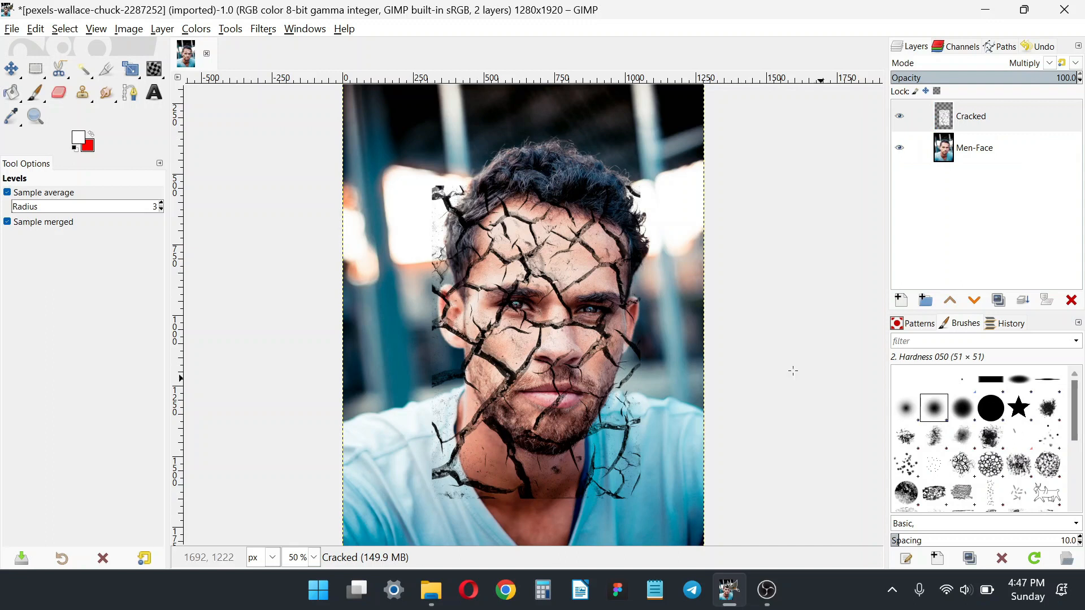
{"action": "left_click", "coordinate": [60, 94]}
{"action": "left_click", "coordinate": [24, 257]}
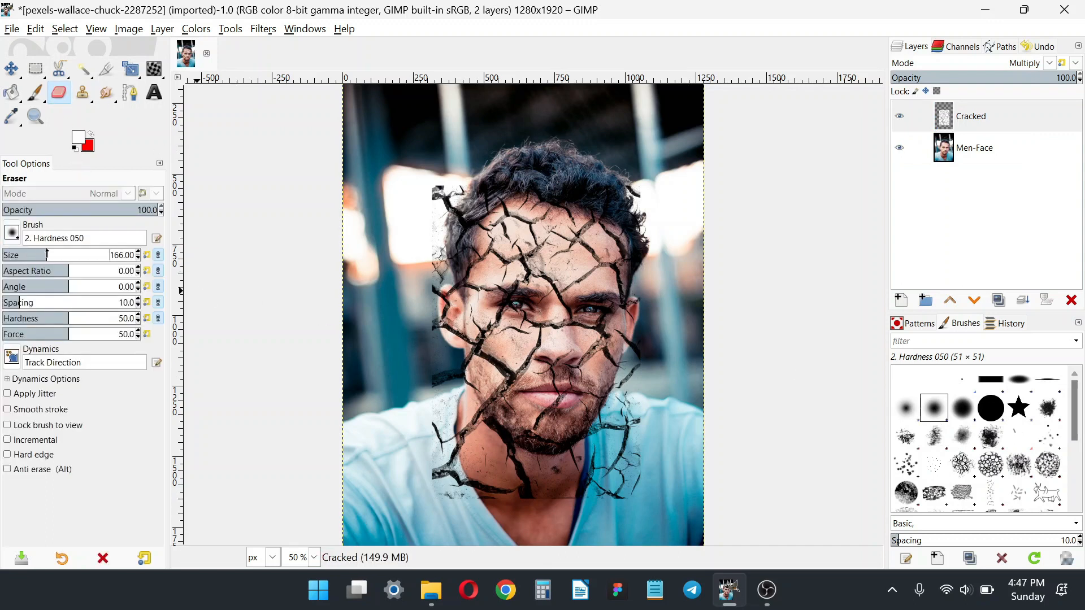
{"action": "scroll", "coordinate": [409, 309], "scroll_direction": "up", "scroll_amount": 3}
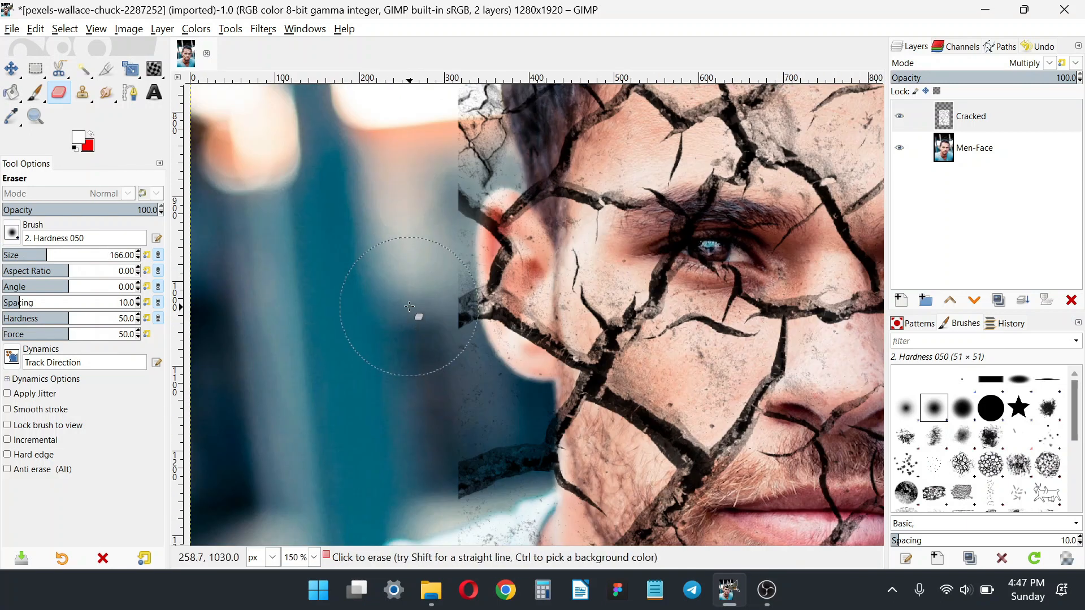
{"action": "left_click", "coordinate": [962, 408]}
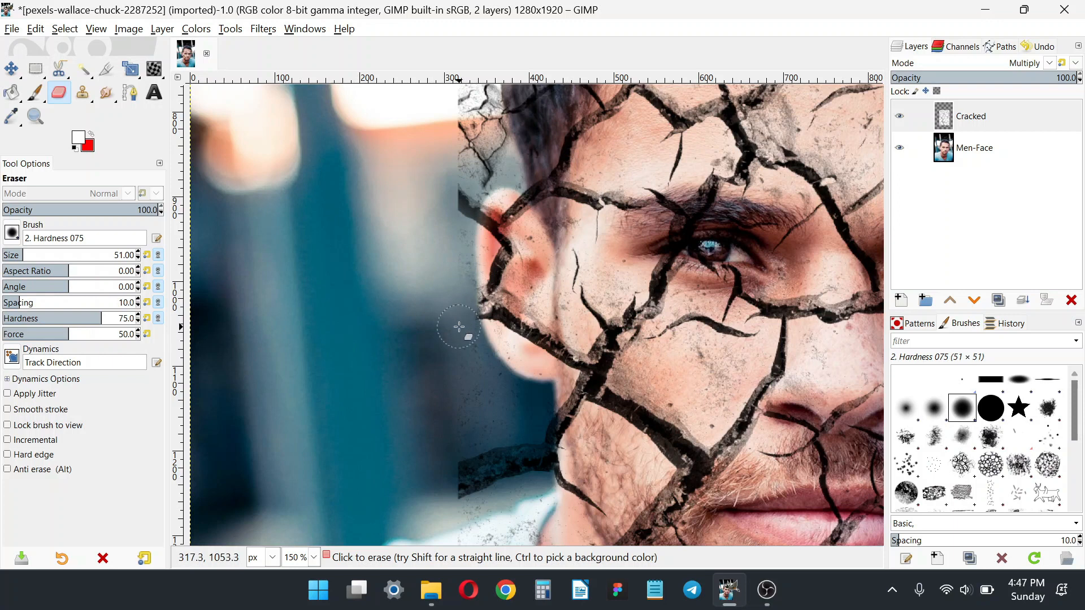
Step: Erase the cracks spilling past the ear, cheeks and jawline, enlarging the eraser brush to size 75
{"action": "mouse_move", "coordinate": [473, 195]}
{"action": "left_mouse_down"}
{"action": "mouse_move", "coordinate": [492, 174]}
{"action": "mouse_move", "coordinate": [499, 150]}
{"action": "mouse_move", "coordinate": [477, 137]}
{"action": "left_mouse_up"}
{"action": "scroll", "coordinate": [477, 141], "scroll_direction": "up", "scroll_amount": 3}
{"action": "mouse_move", "coordinate": [495, 259]}
{"action": "left_mouse_down"}
{"action": "mouse_move", "coordinate": [505, 253]}
{"action": "mouse_move", "coordinate": [452, 247]}
{"action": "left_mouse_up"}
{"action": "scroll", "coordinate": [452, 247], "scroll_direction": "down", "scroll_amount": 3}
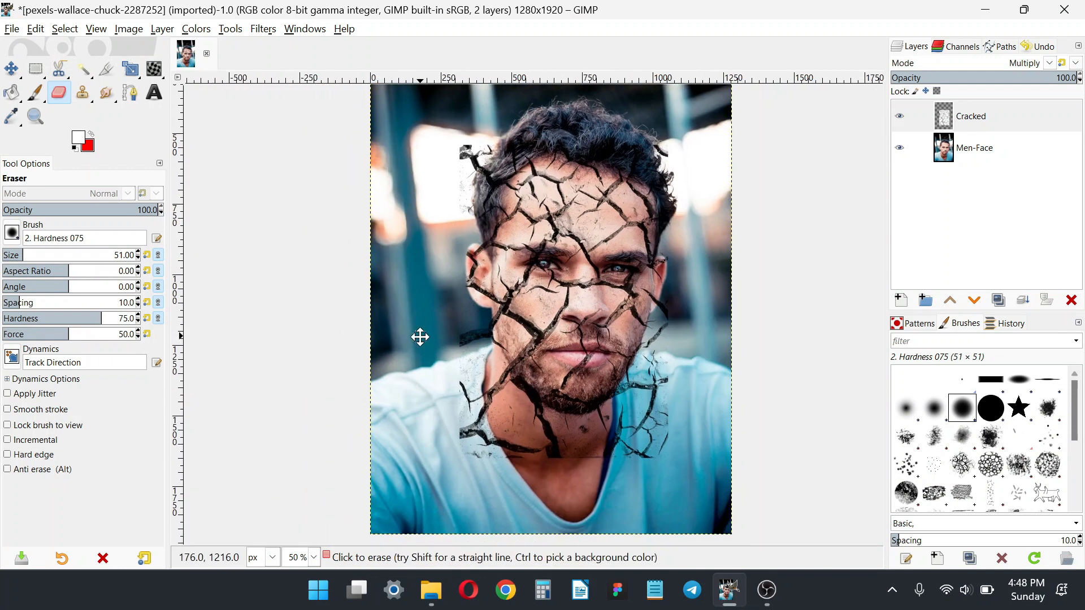
{"action": "scroll", "coordinate": [435, 338], "scroll_direction": "up", "scroll_amount": 1}
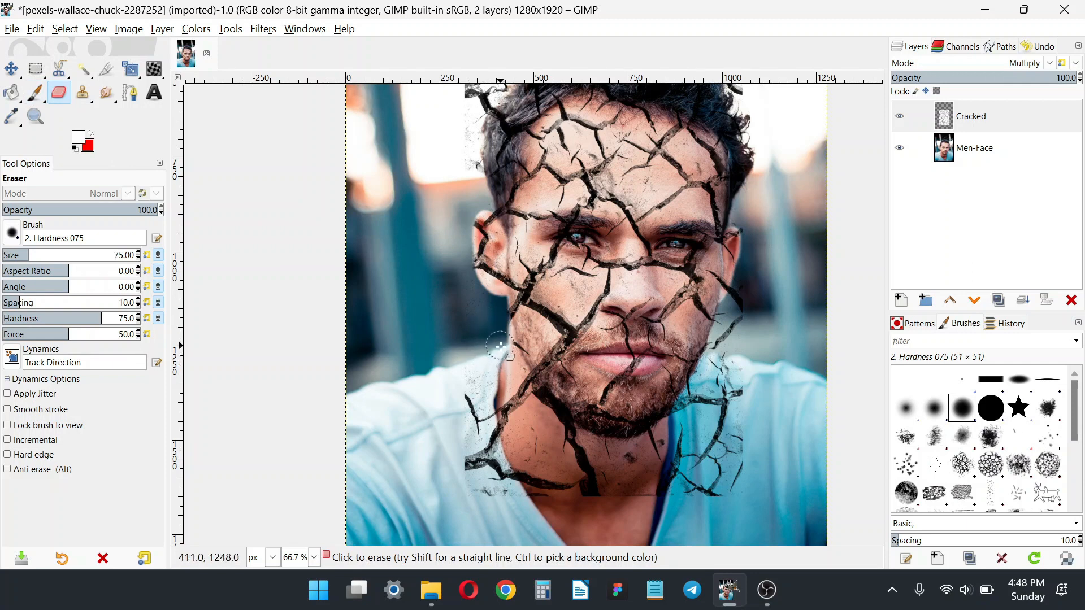
{"action": "mouse_move", "coordinate": [505, 327]}
{"action": "left_mouse_down"}
{"action": "mouse_move", "coordinate": [498, 365]}
{"action": "mouse_move", "coordinate": [516, 425]}
{"action": "mouse_move", "coordinate": [518, 377]}
{"action": "mouse_move", "coordinate": [547, 431]}
{"action": "mouse_move", "coordinate": [620, 448]}
{"action": "mouse_move", "coordinate": [691, 406]}
{"action": "mouse_move", "coordinate": [692, 419]}
{"action": "mouse_move", "coordinate": [715, 388]}
{"action": "mouse_move", "coordinate": [704, 408]}
{"action": "mouse_move", "coordinate": [696, 390]}
{"action": "mouse_move", "coordinate": [721, 364]}
{"action": "mouse_move", "coordinate": [737, 305]}
{"action": "left_mouse_up"}
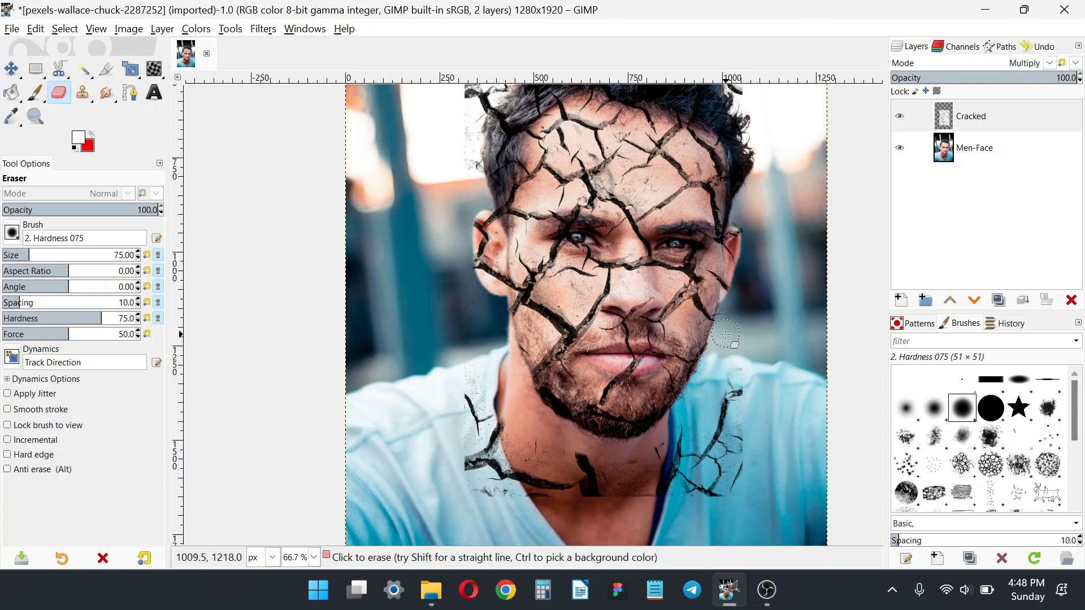
Step: Erase the remaining cracks over the neck, collar and both shoulders of the shirt
{"action": "scroll", "coordinate": [732, 446], "scroll_direction": "down", "scroll_amount": 1}
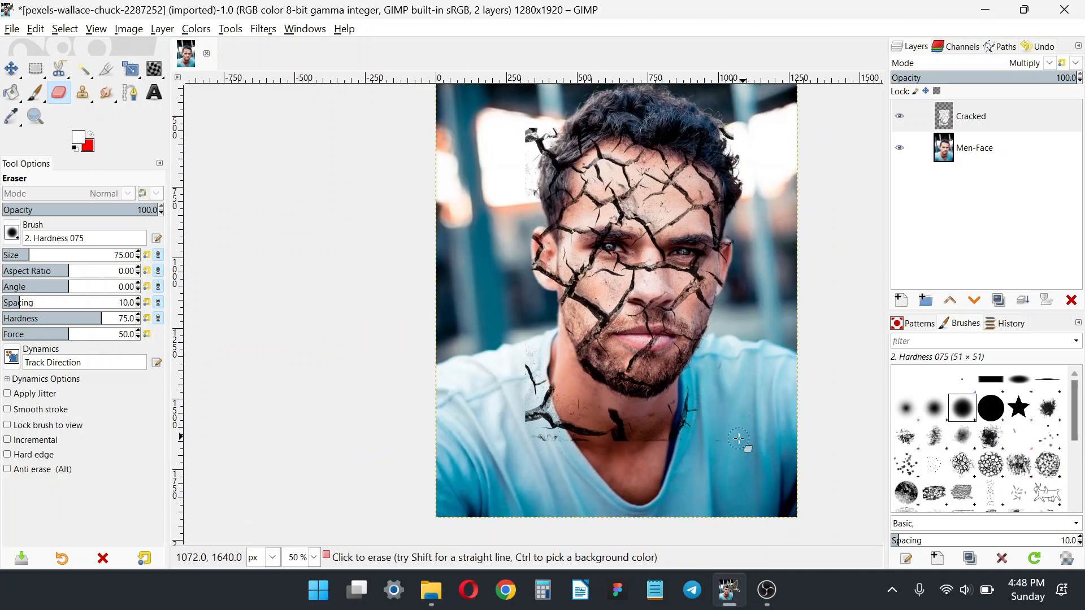
{"action": "scroll", "coordinate": [689, 436], "scroll_direction": "up", "scroll_amount": 2}
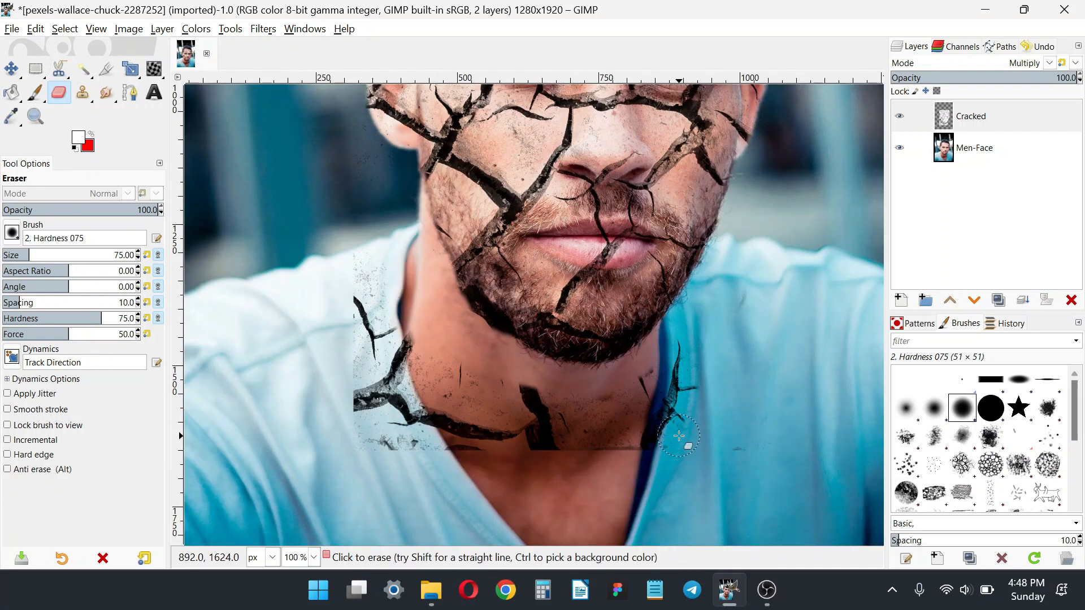
{"action": "mouse_move", "coordinate": [662, 371]}
{"action": "left_mouse_down"}
{"action": "mouse_move", "coordinate": [520, 410]}
{"action": "mouse_move", "coordinate": [391, 416]}
{"action": "mouse_move", "coordinate": [486, 415]}
{"action": "mouse_move", "coordinate": [258, 419]}
{"action": "mouse_move", "coordinate": [331, 388]}
{"action": "mouse_move", "coordinate": [429, 390]}
{"action": "mouse_move", "coordinate": [393, 253]}
{"action": "left_mouse_up"}
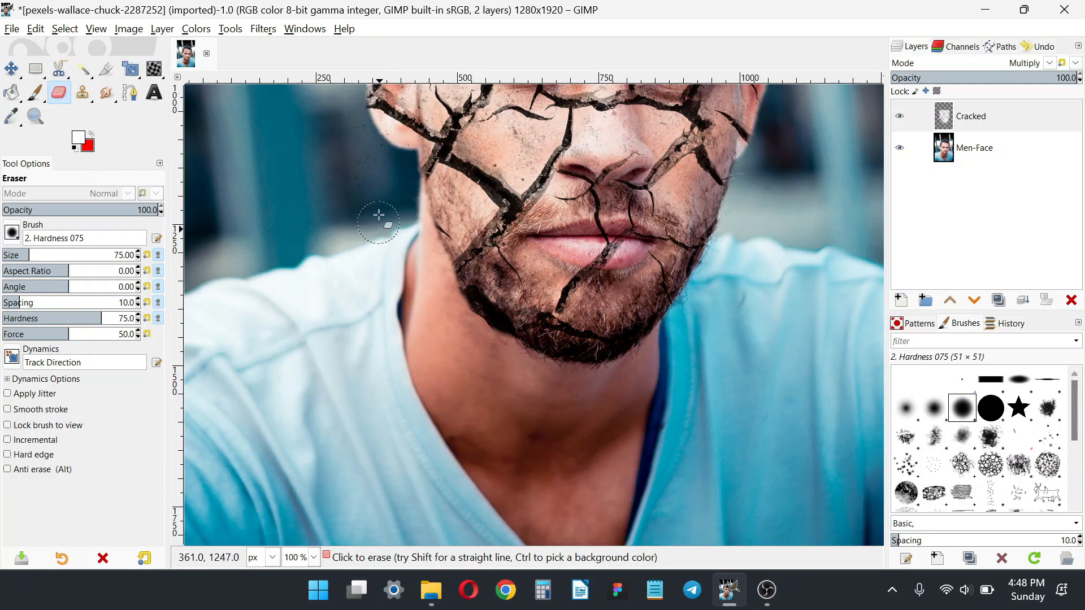
Step: Erase the cracks over the hair and the background on both sides of the head
{"action": "scroll", "coordinate": [393, 253], "scroll_direction": "up", "scroll_amount": 6}
{"action": "scroll", "coordinate": [317, 242], "scroll_direction": "up", "scroll_amount": 5}
{"action": "mouse_move", "coordinate": [317, 242]}
{"action": "left_mouse_down"}
{"action": "mouse_move", "coordinate": [375, 339]}
{"action": "mouse_move", "coordinate": [406, 265]}
{"action": "mouse_move", "coordinate": [421, 291]}
{"action": "mouse_move", "coordinate": [392, 403]}
{"action": "mouse_move", "coordinate": [472, 278]}
{"action": "mouse_move", "coordinate": [446, 261]}
{"action": "left_mouse_up"}
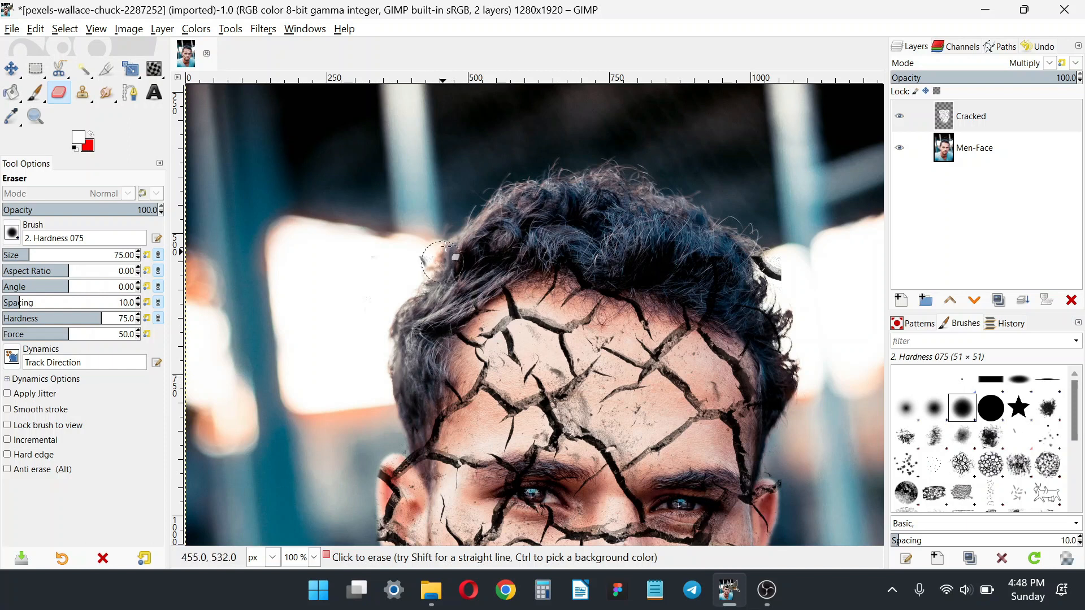
{"action": "mouse_move", "coordinate": [737, 224]}
{"action": "left_mouse_down"}
{"action": "mouse_move", "coordinate": [706, 256]}
{"action": "mouse_move", "coordinate": [784, 264]}
{"action": "mouse_move", "coordinate": [746, 284]}
{"action": "mouse_move", "coordinate": [776, 294]}
{"action": "mouse_move", "coordinate": [739, 303]}
{"action": "mouse_move", "coordinate": [777, 367]}
{"action": "mouse_move", "coordinate": [787, 454]}
{"action": "mouse_move", "coordinate": [776, 467]}
{"action": "mouse_move", "coordinate": [795, 489]}
{"action": "mouse_move", "coordinate": [765, 285]}
{"action": "left_mouse_up"}
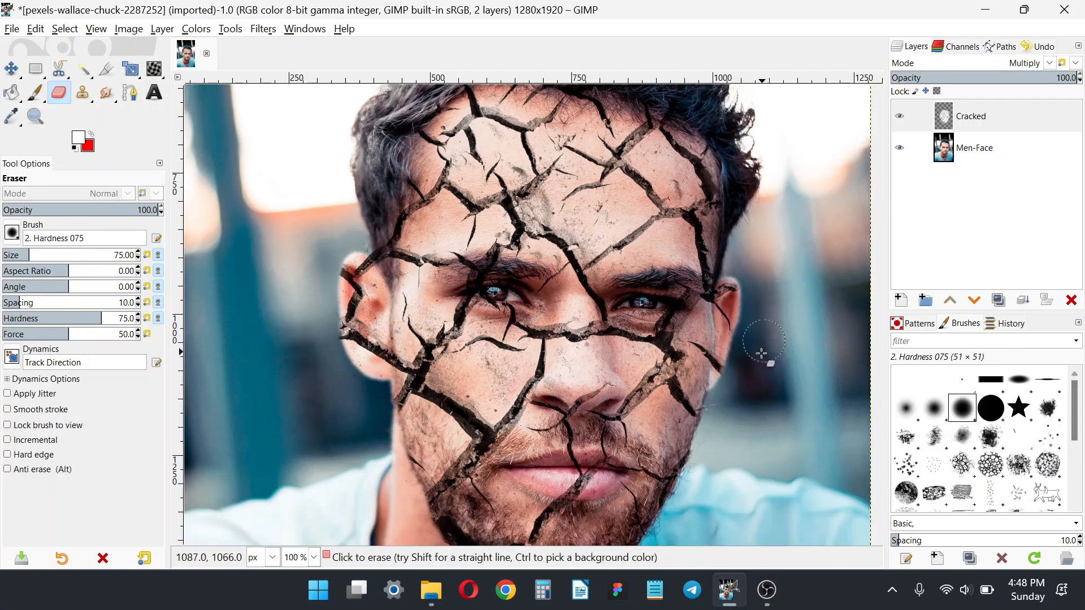
Step: Examine the cracked face at several magnifications for leftover texture around the head
{"action": "scroll", "coordinate": [739, 431], "scroll_direction": "down", "scroll_amount": 1}
{"action": "scroll", "coordinate": [688, 371], "scroll_direction": "down", "scroll_amount": 2}
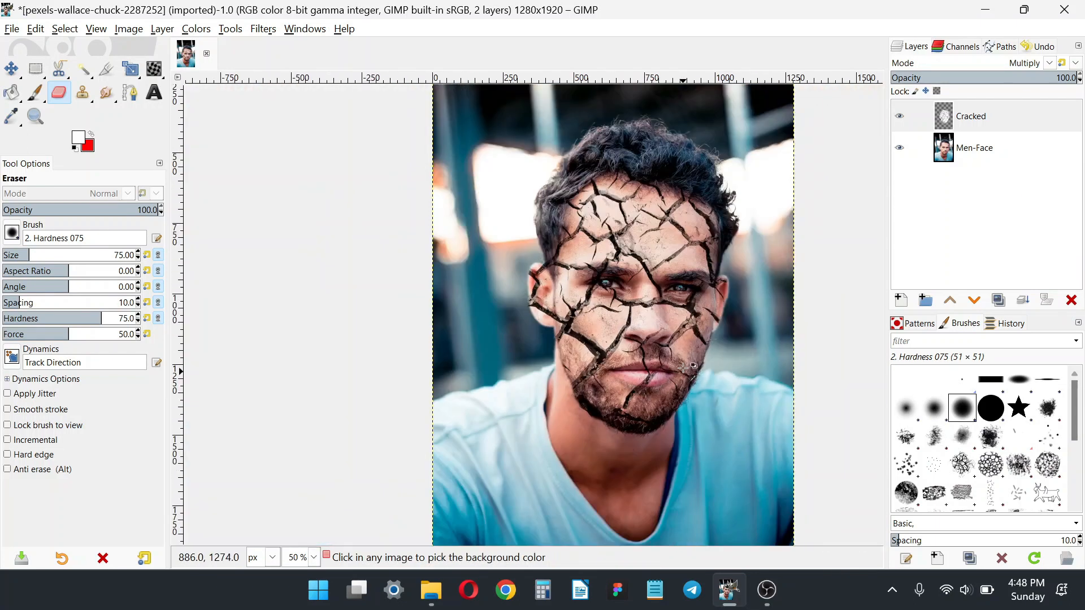
{"action": "left_click_drag", "start_coordinate": [617, 418], "coordinate": [494, 453]}
{"action": "scroll", "coordinate": [485, 403], "scroll_direction": "down", "scroll_amount": 1}
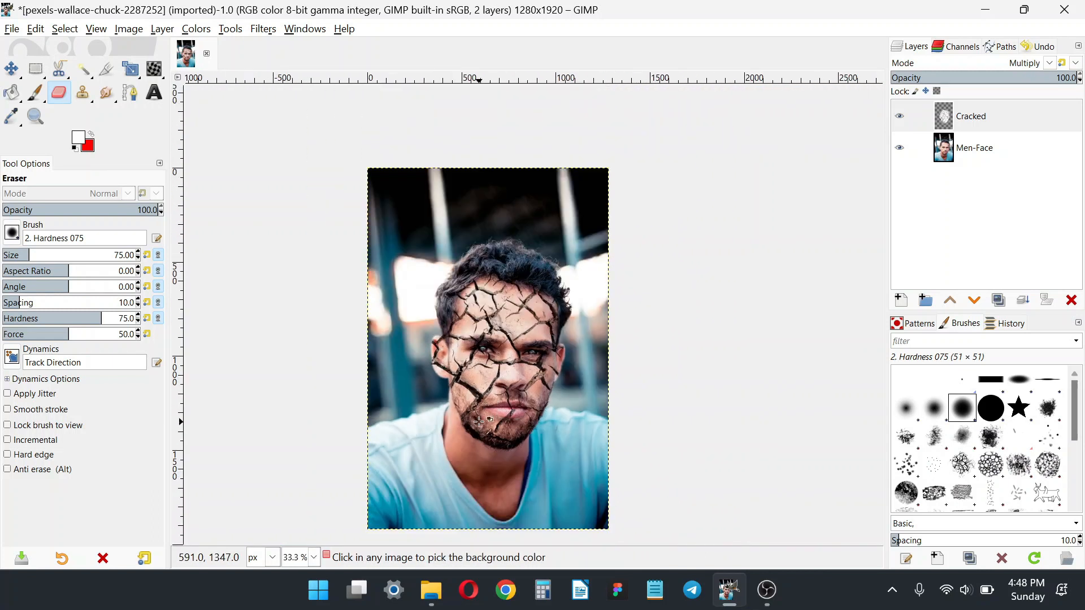
{"action": "scroll", "coordinate": [469, 404], "scroll_direction": "up", "scroll_amount": 1}
{"action": "scroll", "coordinate": [509, 395], "scroll_direction": "up", "scroll_amount": 1}
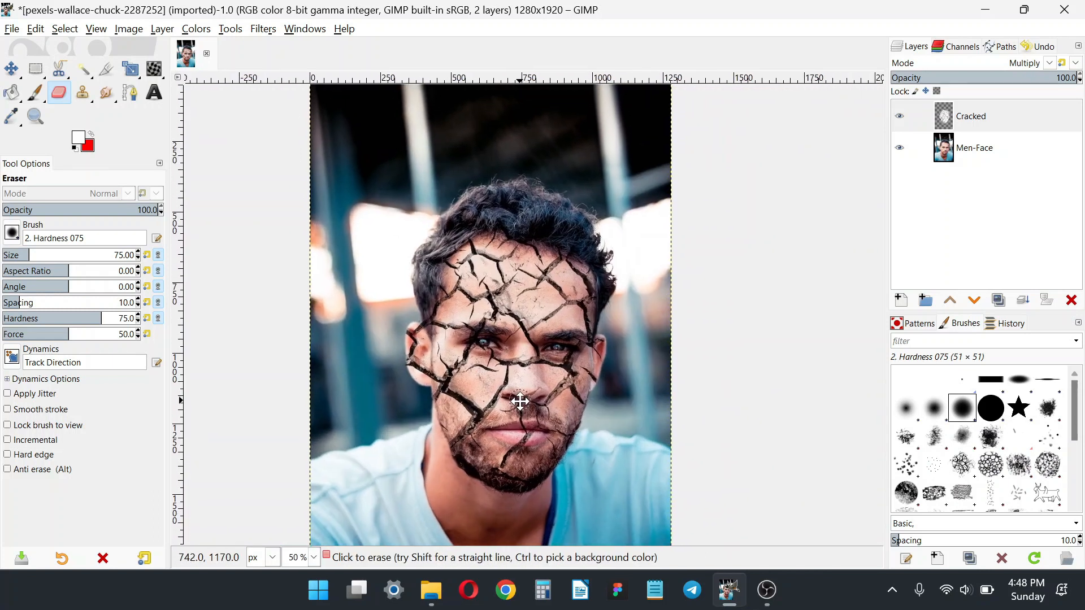
{"action": "scroll", "coordinate": [514, 367], "scroll_direction": "up", "scroll_amount": 2}
{"action": "scroll", "coordinate": [460, 365], "scroll_direction": "down", "scroll_amount": 1}
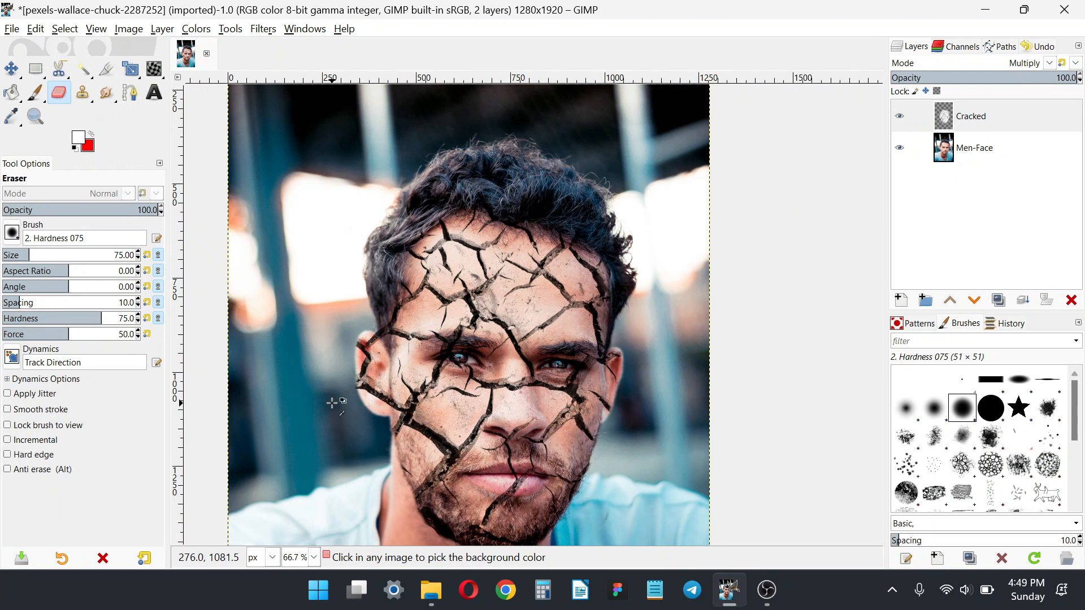
{"action": "scroll", "coordinate": [332, 403], "scroll_direction": "up", "scroll_amount": 1}
{"action": "scroll", "coordinate": [332, 403], "scroll_direction": "down", "scroll_amount": 2}
{"action": "scroll", "coordinate": [367, 350], "scroll_direction": "down", "scroll_amount": 1}
{"action": "scroll", "coordinate": [370, 339], "scroll_direction": "up", "scroll_amount": 1}
{"action": "left_click_drag", "start_coordinate": [370, 340], "coordinate": [400, 316]}
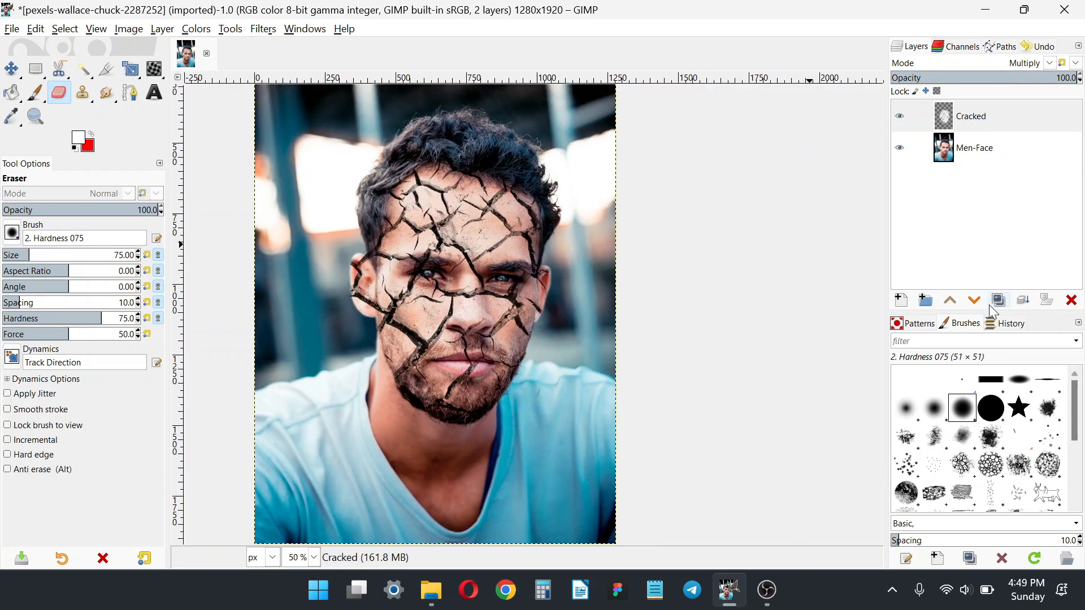
Step: Start a Gaussian Blur on the Cracked layer and try a size of 1.3 in X and Y
{"action": "left_click", "coordinate": [263, 29]}
{"action": "mouse_move", "coordinate": [294, 114]}
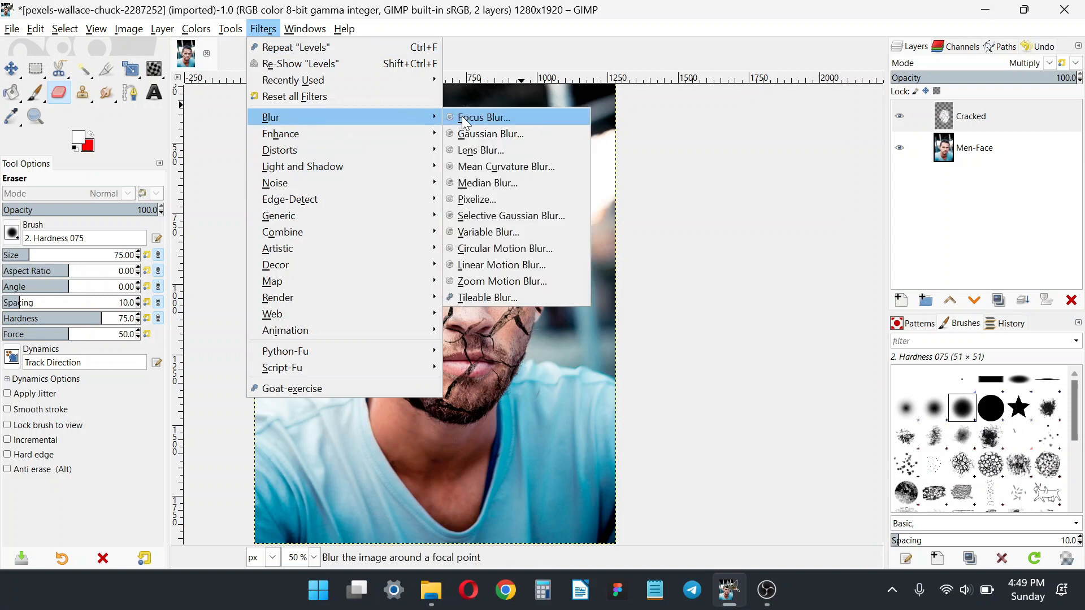
{"action": "left_click", "coordinate": [462, 131]}
{"action": "left_click_drag", "start_coordinate": [254, 121], "coordinate": [683, 140]}
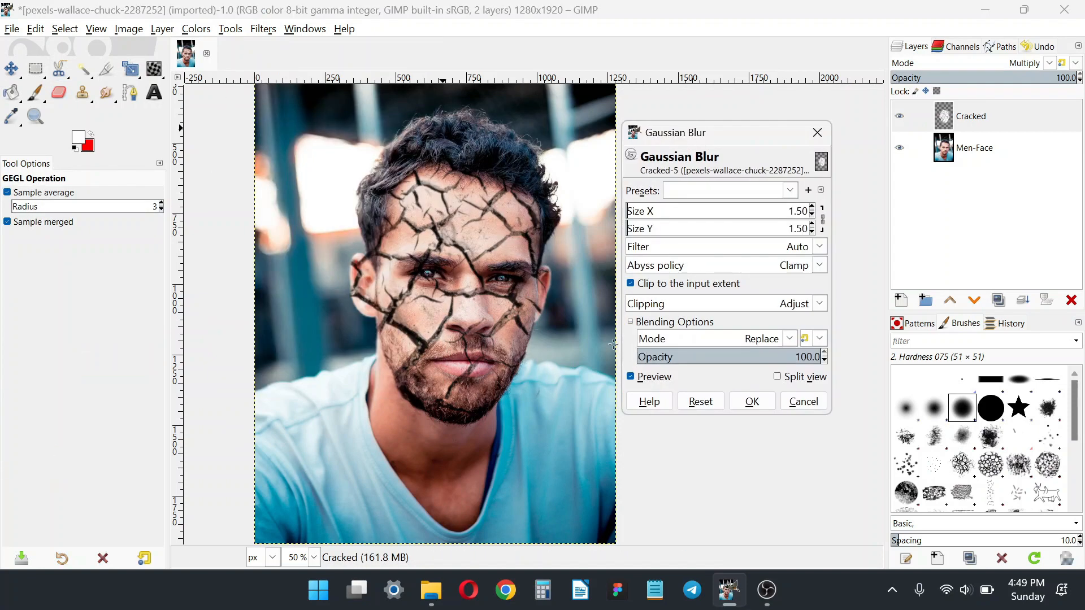
{"action": "left_click_drag", "start_coordinate": [634, 216], "coordinate": [626, 221]}
{"action": "left_click", "coordinate": [812, 214]}
{"action": "key", "text": "ctrl+a"}
{"action": "type", "text": "1.3"}
{"action": "key", "text": "Return"}
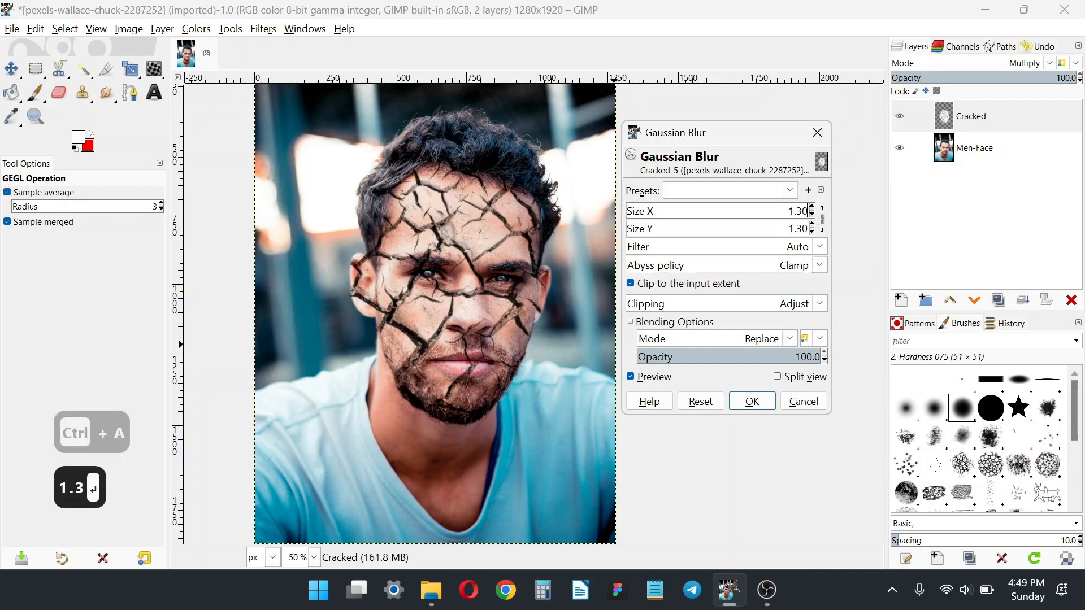
Step: Set the Gaussian Blur size to 1.4 in X and Y and apply it to the Cracked layer
{"action": "key", "text": "ctrl+a"}
{"action": "type", "text": "1.4"}
{"action": "key", "text": "Return"}
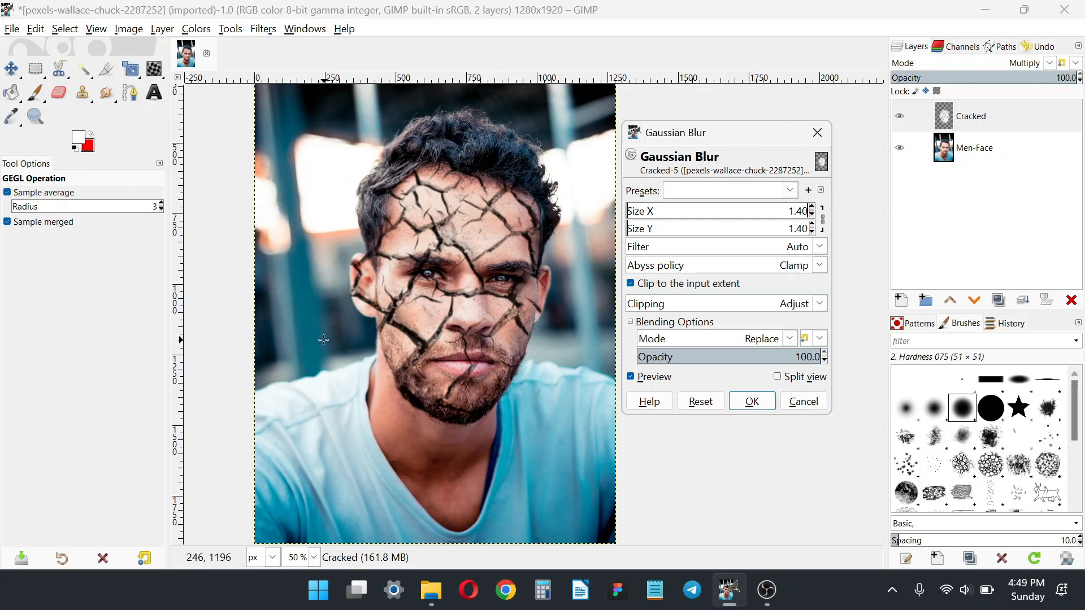
{"action": "left_click", "coordinate": [754, 402]}
Step: Smudge away the cracks running from the cheek onto the ear on the picture's right, using a brush size of 23
{"action": "left_click_drag", "start_coordinate": [531, 393], "coordinate": [621, 431]}
{"action": "scroll", "coordinate": [621, 330], "scroll_direction": "up", "scroll_amount": 3}
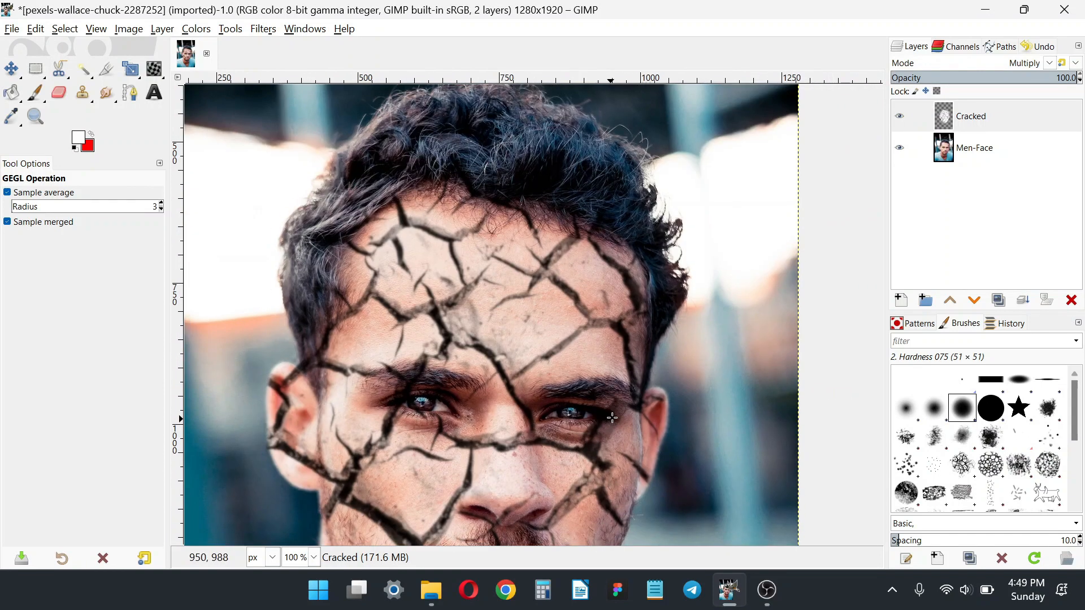
{"action": "left_click", "coordinate": [106, 93]}
{"action": "scroll", "coordinate": [729, 356], "scroll_direction": "up", "scroll_amount": 3}
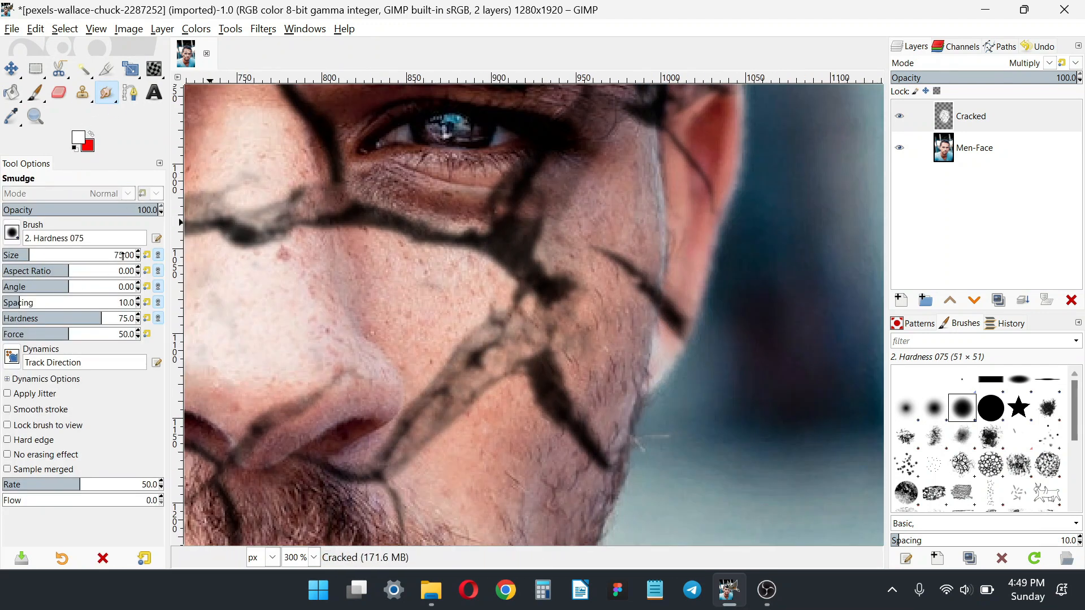
{"action": "left_click_drag", "start_coordinate": [123, 256], "coordinate": [14, 256]}
{"action": "mouse_move", "coordinate": [685, 328]}
{"action": "left_mouse_down"}
{"action": "mouse_move", "coordinate": [678, 290]}
{"action": "mouse_move", "coordinate": [677, 343]}
{"action": "mouse_move", "coordinate": [678, 283]}
{"action": "mouse_move", "coordinate": [671, 328]}
{"action": "left_mouse_up"}
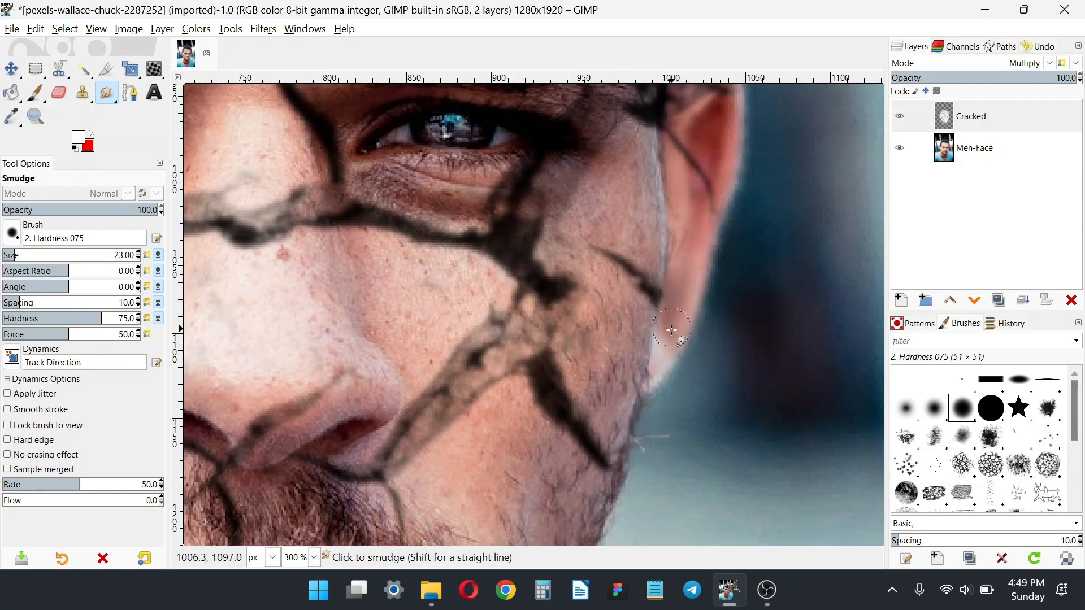
{"action": "scroll", "coordinate": [672, 329], "scroll_direction": "up", "scroll_amount": 3}
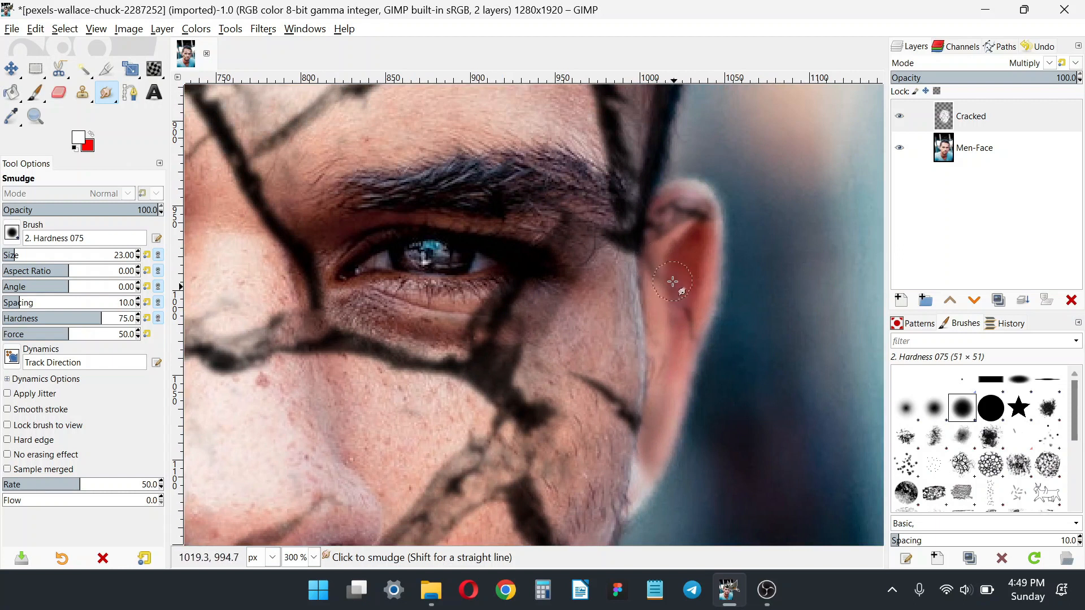
{"action": "scroll", "coordinate": [673, 249], "scroll_direction": "down", "scroll_amount": 4, "text": "ctrl"}
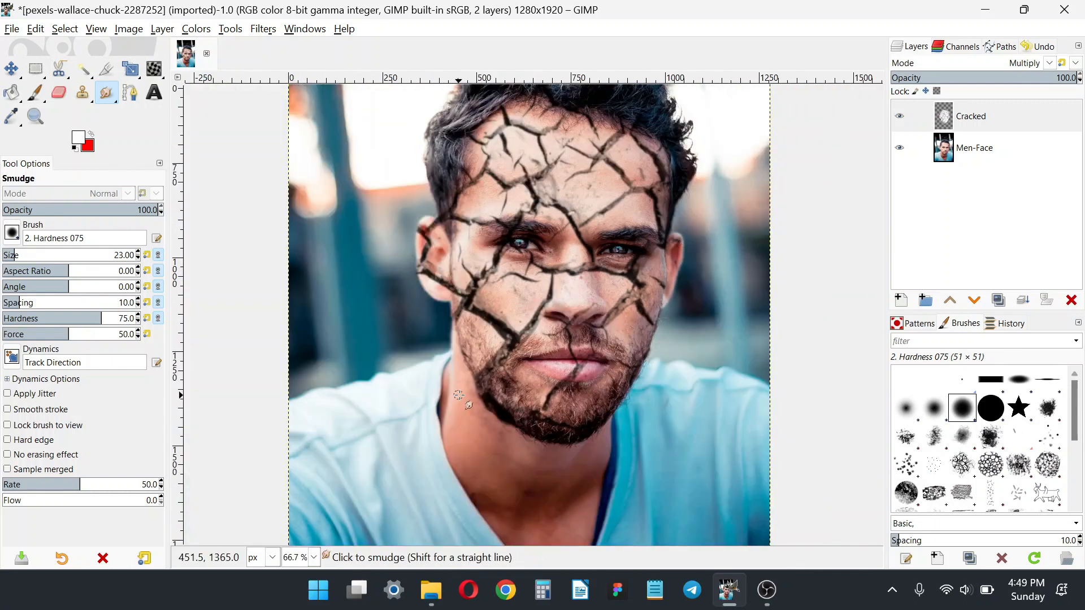
Step: Smudge the crack across the earlobe on the picture's left to break it where the ear meets the face
{"action": "scroll", "coordinate": [497, 328], "scroll_direction": "up", "scroll_amount": 4, "text": "ctrl"}
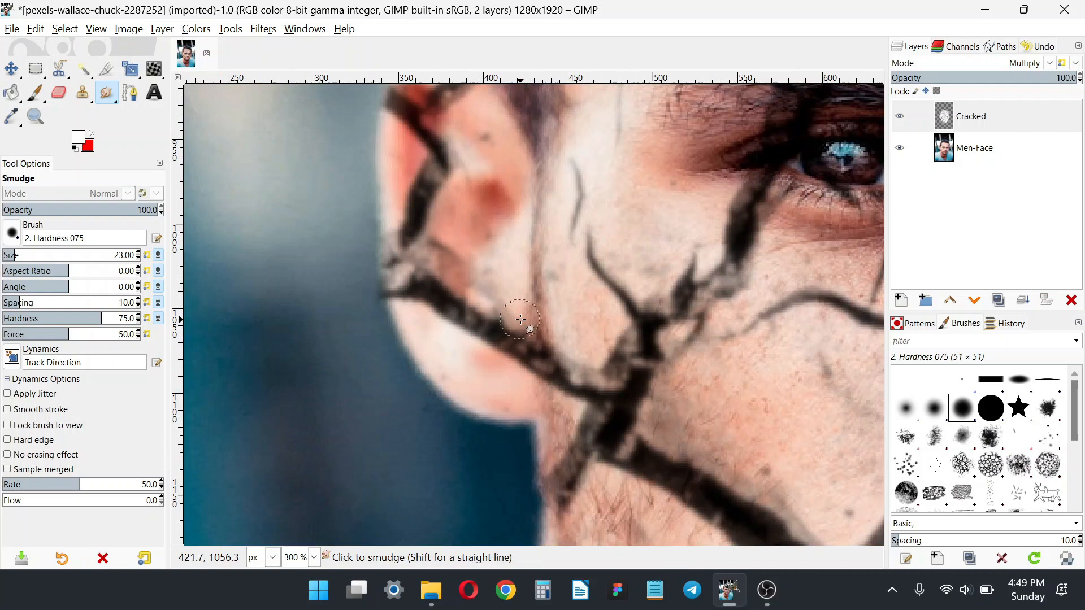
{"action": "mouse_move", "coordinate": [532, 339]}
{"action": "left_mouse_down"}
{"action": "mouse_move", "coordinate": [520, 362]}
{"action": "mouse_move", "coordinate": [489, 351]}
{"action": "left_mouse_up"}
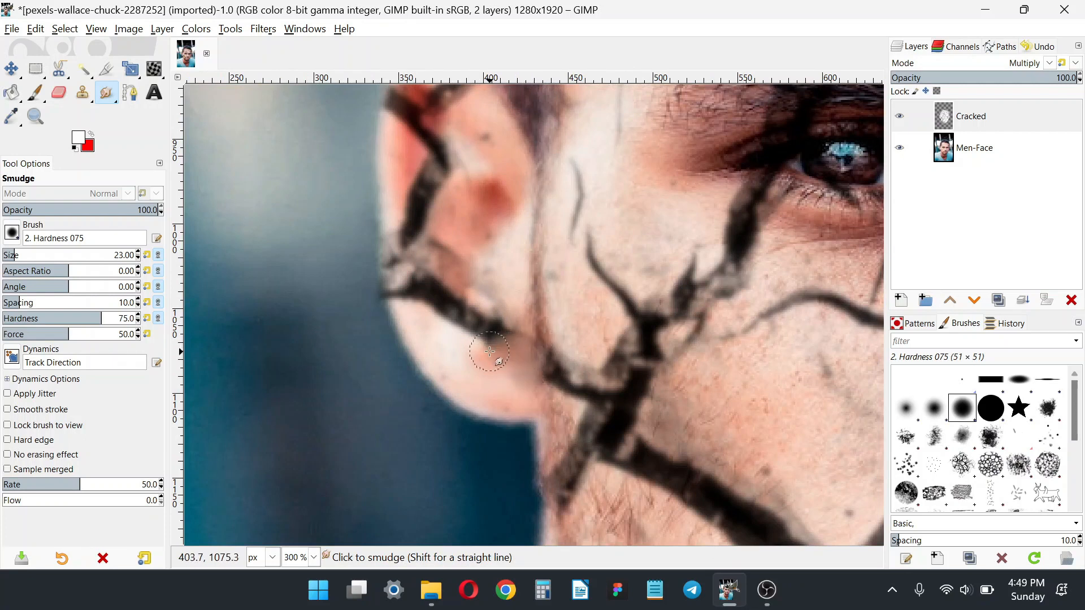
{"action": "scroll", "coordinate": [464, 396], "scroll_direction": "down", "scroll_amount": 5}
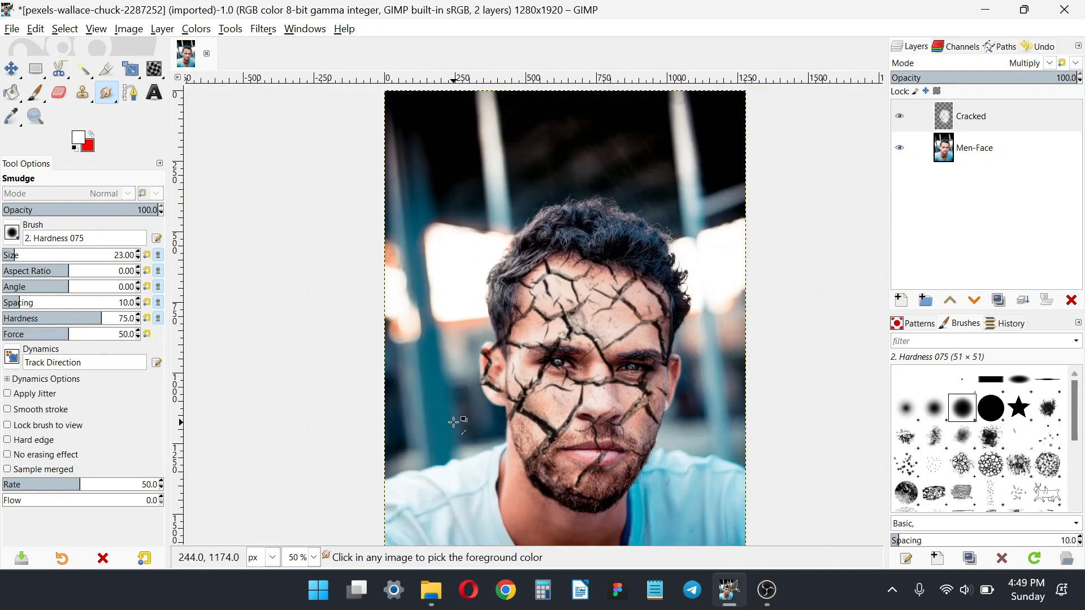
{"action": "scroll", "coordinate": [486, 418], "scroll_direction": "up", "scroll_amount": 6}
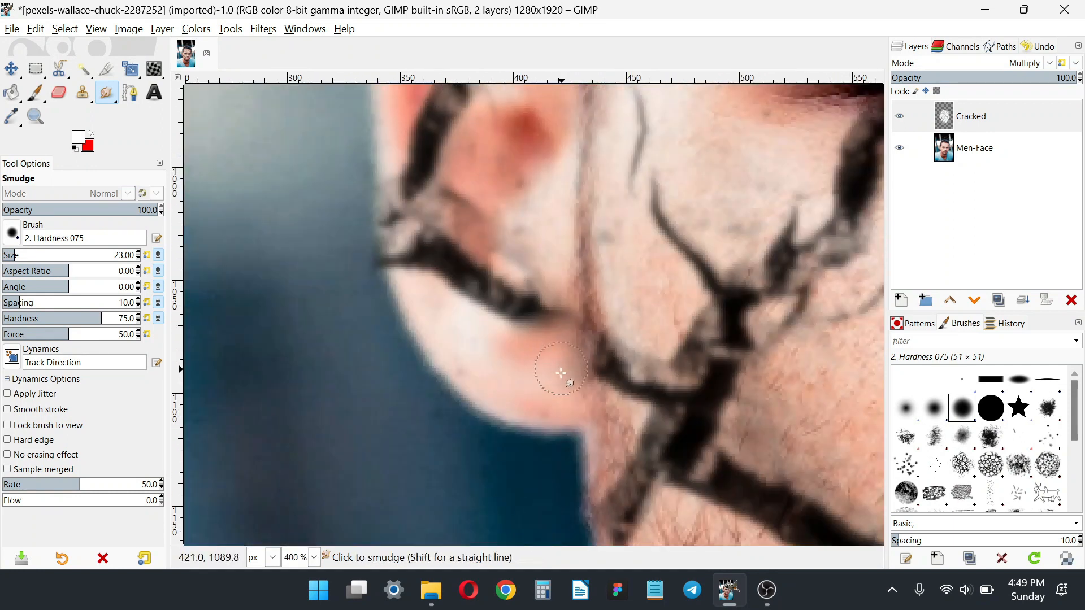
Step: Erase the cracks over the sideburn hair between the forehead and the ear on the picture's left
{"action": "scroll", "coordinate": [562, 362], "scroll_direction": "down", "scroll_amount": 3}
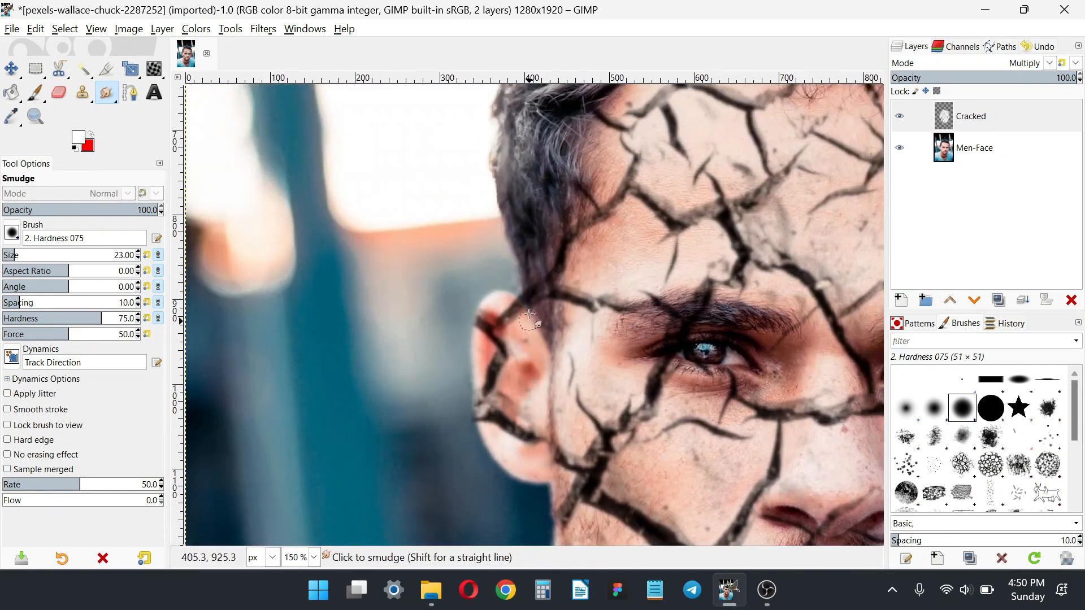
{"action": "scroll", "coordinate": [528, 328], "scroll_direction": "up", "scroll_amount": 3}
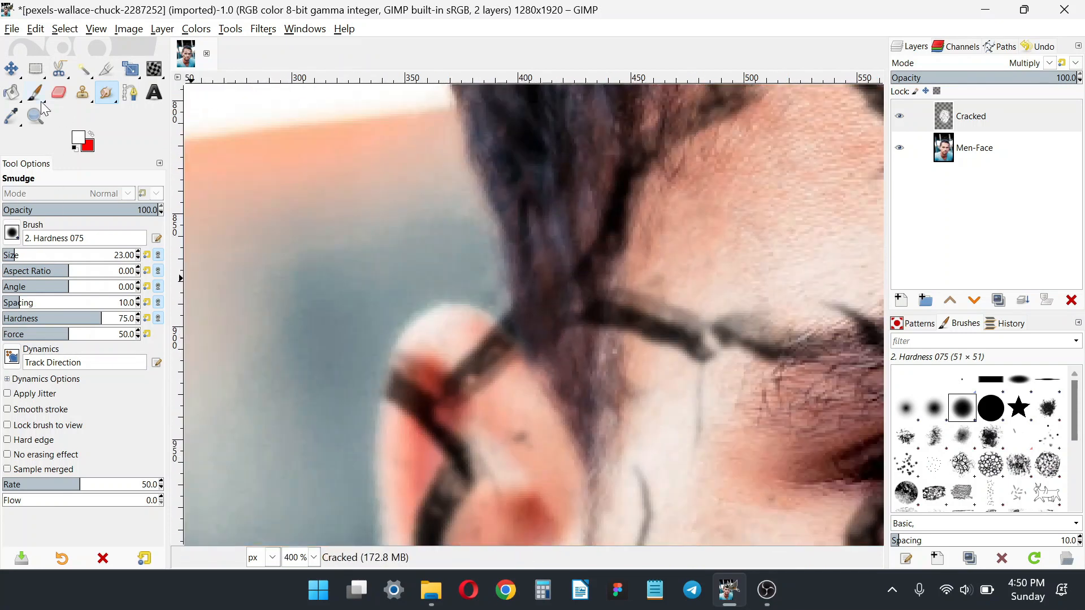
{"action": "left_click", "coordinate": [58, 92]}
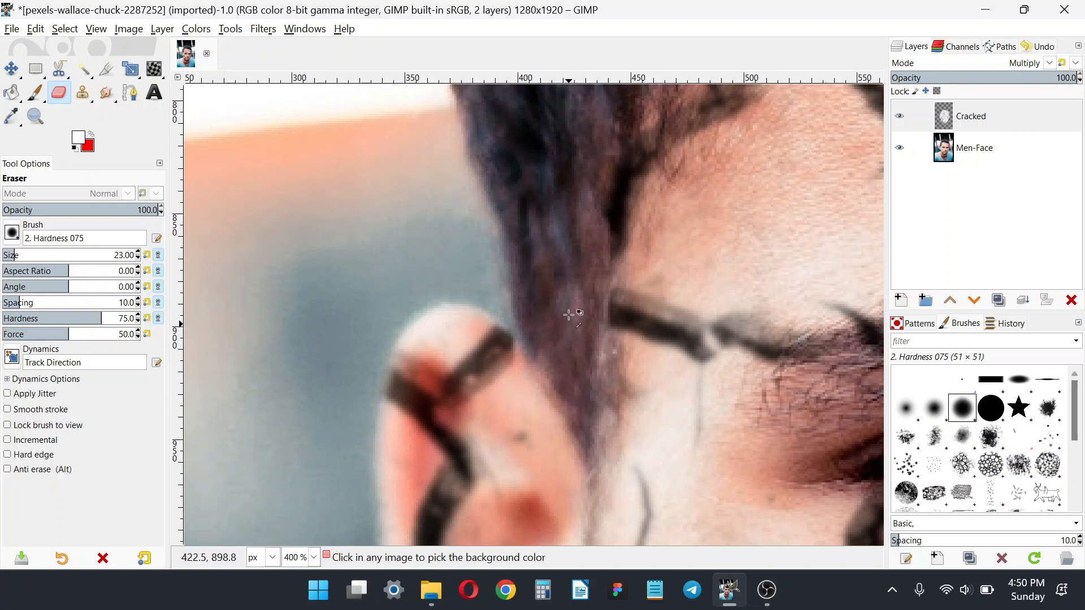
Step: Examine the retouched ears, hairline and facial cracks both close up and in the whole portrait
{"action": "scroll", "coordinate": [621, 254], "scroll_direction": "down", "scroll_amount": 5}
{"action": "scroll", "coordinate": [620, 254], "scroll_direction": "up", "scroll_amount": 2}
{"action": "scroll", "coordinate": [565, 282], "scroll_direction": "down", "scroll_amount": 2}
{"action": "scroll", "coordinate": [543, 412], "scroll_direction": "down", "scroll_amount": 1}
{"action": "scroll", "coordinate": [600, 221], "scroll_direction": "up", "scroll_amount": 1}
{"action": "left_click_drag", "start_coordinate": [563, 469], "coordinate": [637, 388]}
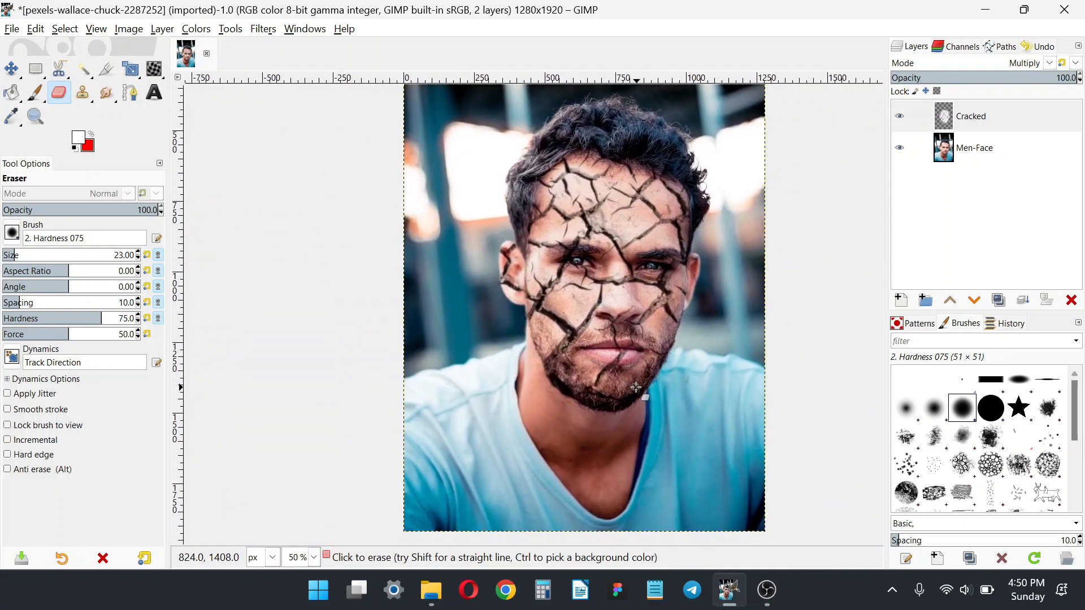
{"action": "scroll", "coordinate": [583, 254], "scroll_direction": "up", "scroll_amount": 2}
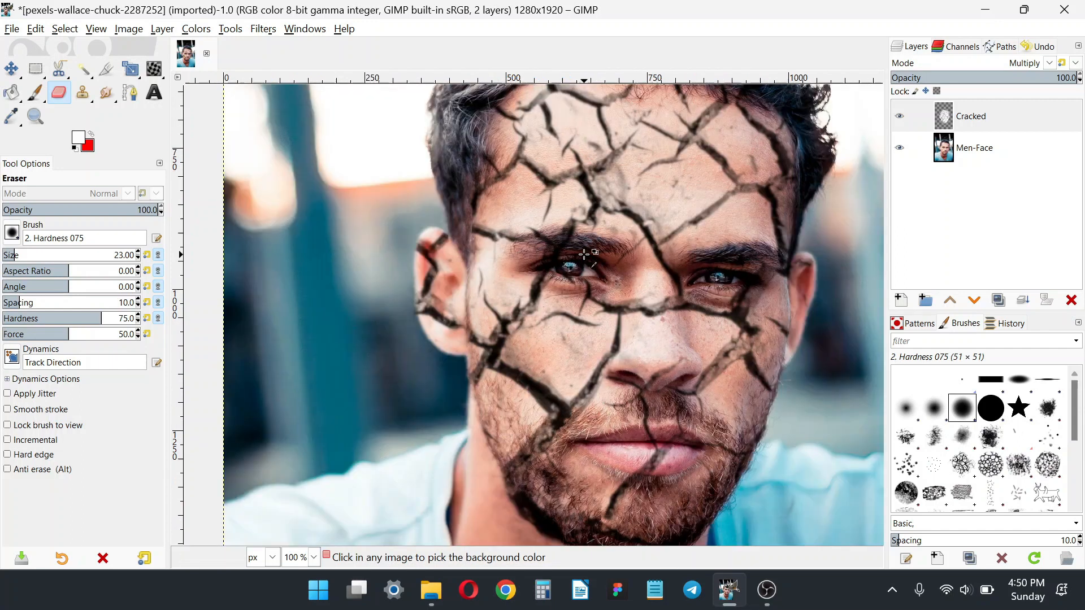
{"action": "scroll", "coordinate": [625, 307], "scroll_direction": "down", "scroll_amount": 1}
{"action": "left_click_drag", "start_coordinate": [643, 439], "coordinate": [612, 423]}
{"action": "scroll", "coordinate": [666, 358], "scroll_direction": "down", "scroll_amount": 1}
{"action": "mouse_move", "coordinate": [667, 358]}
{"action": "left_mouse_down"}
{"action": "mouse_move", "coordinate": [770, 371]}
{"action": "mouse_move", "coordinate": [636, 381]}
{"action": "left_mouse_up"}
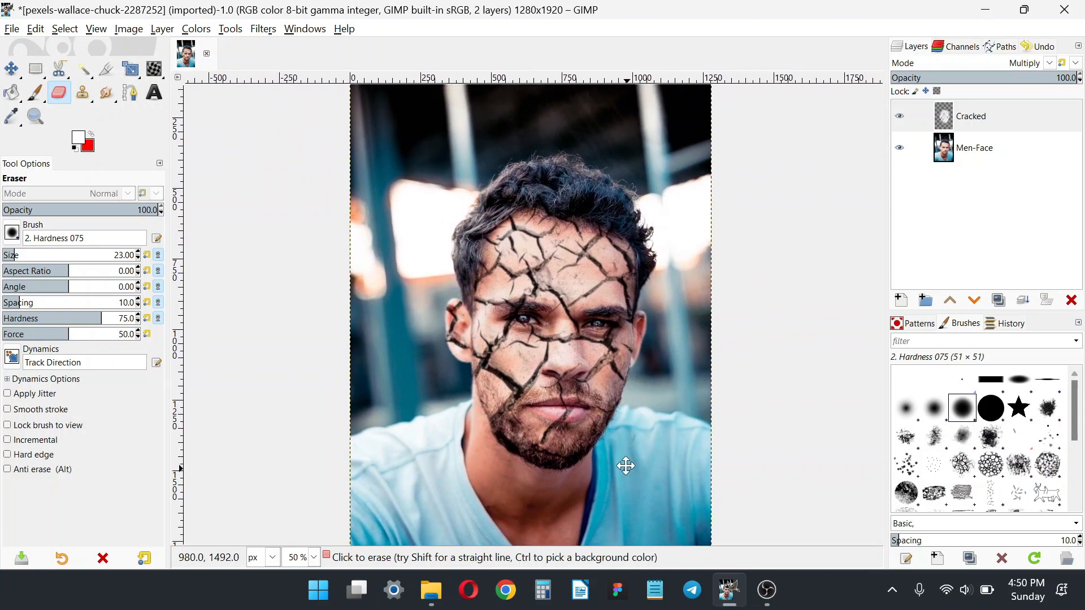
Step: Compare the portrait with and without the cracks by hiding the Cracked layer and showing it again
{"action": "scroll", "coordinate": [625, 463], "scroll_direction": "down", "scroll_amount": 1}
{"action": "scroll", "coordinate": [625, 424], "scroll_direction": "up", "scroll_amount": 1}
{"action": "left_click_drag", "start_coordinate": [666, 448], "coordinate": [757, 452]}
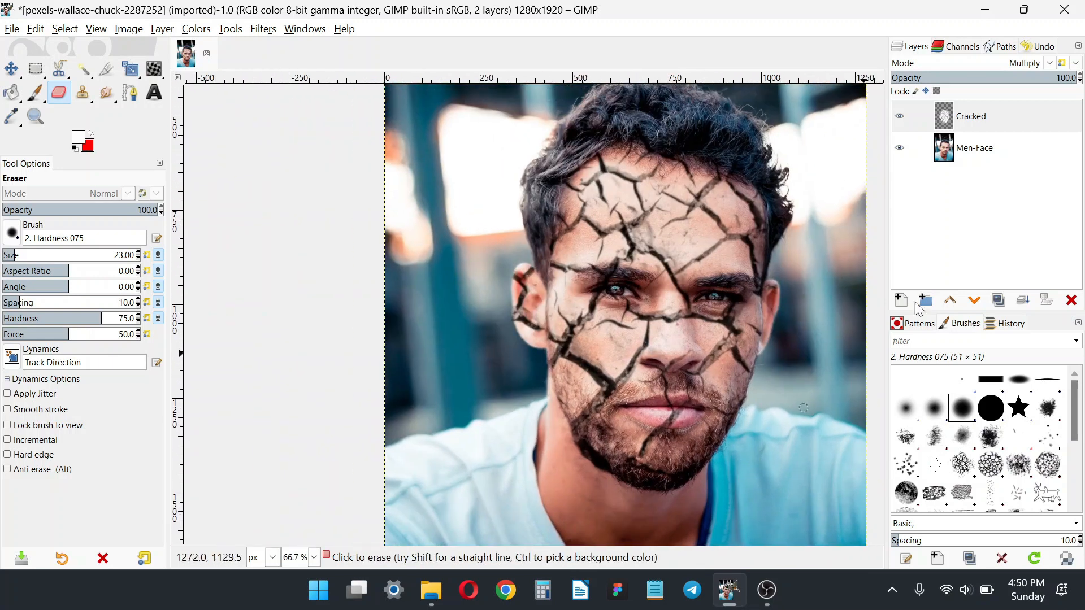
{"action": "left_click", "coordinate": [903, 115]}
{"action": "left_click", "coordinate": [903, 115]}
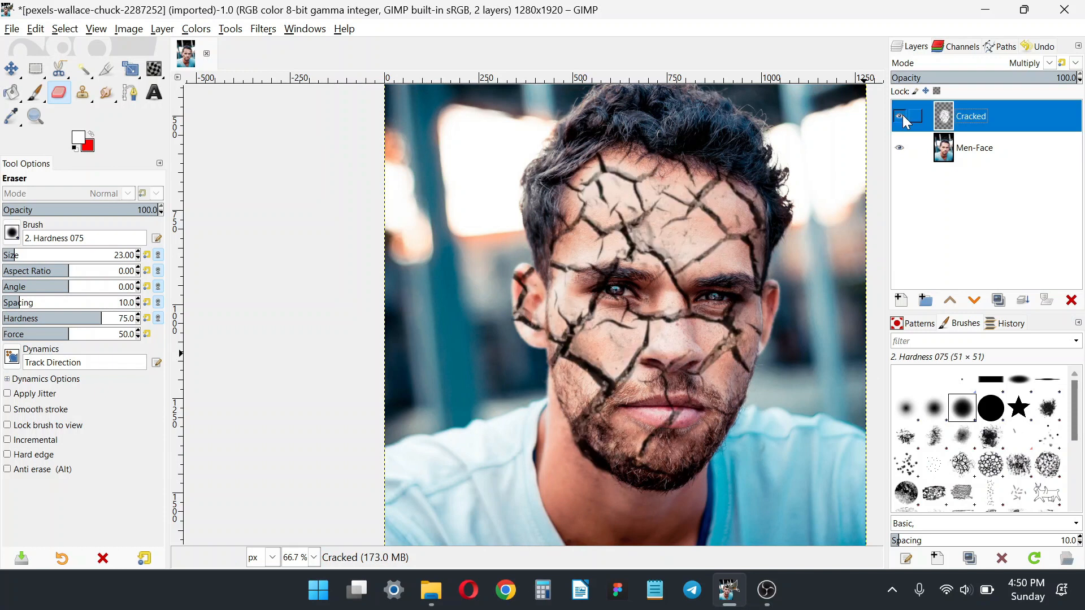